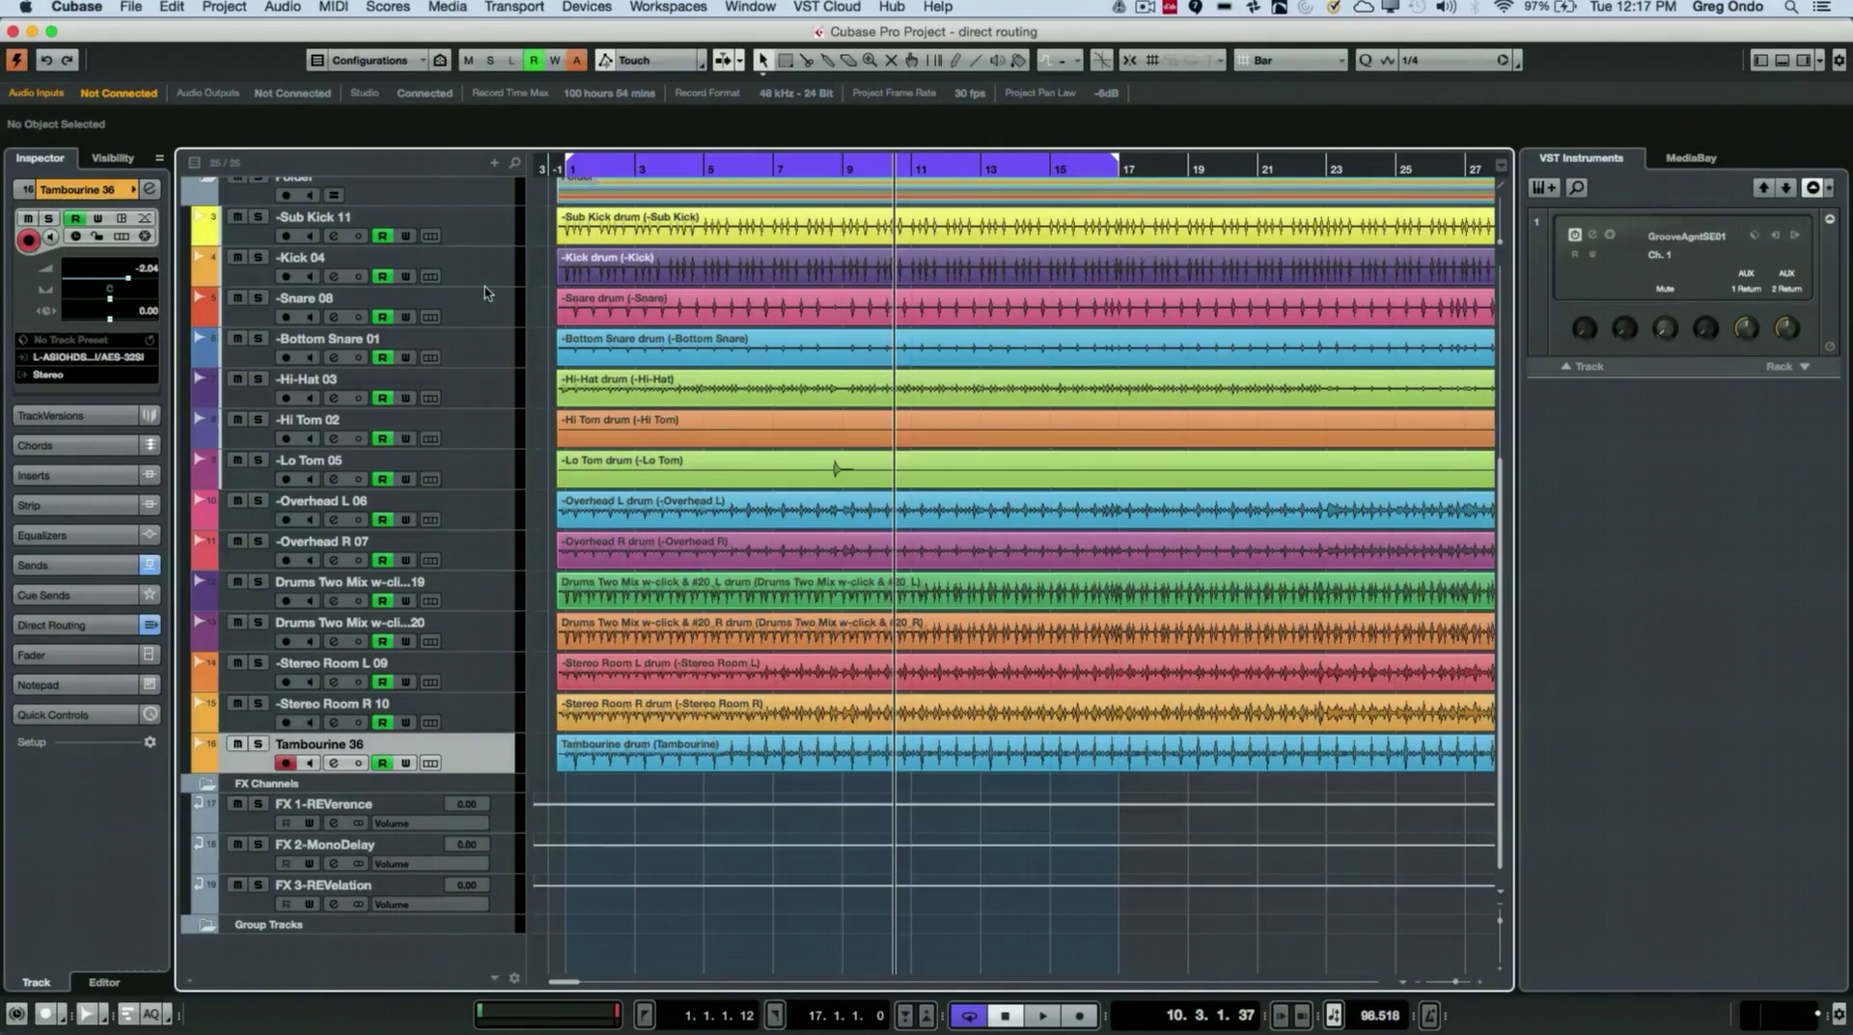
# Select the drum tracks from Sub Kick 11 through Tambourine 36 as one range
pyautogui.keyDown('shift'); pyautogui.click(475, 228); pyautogui.keyUp('shift')
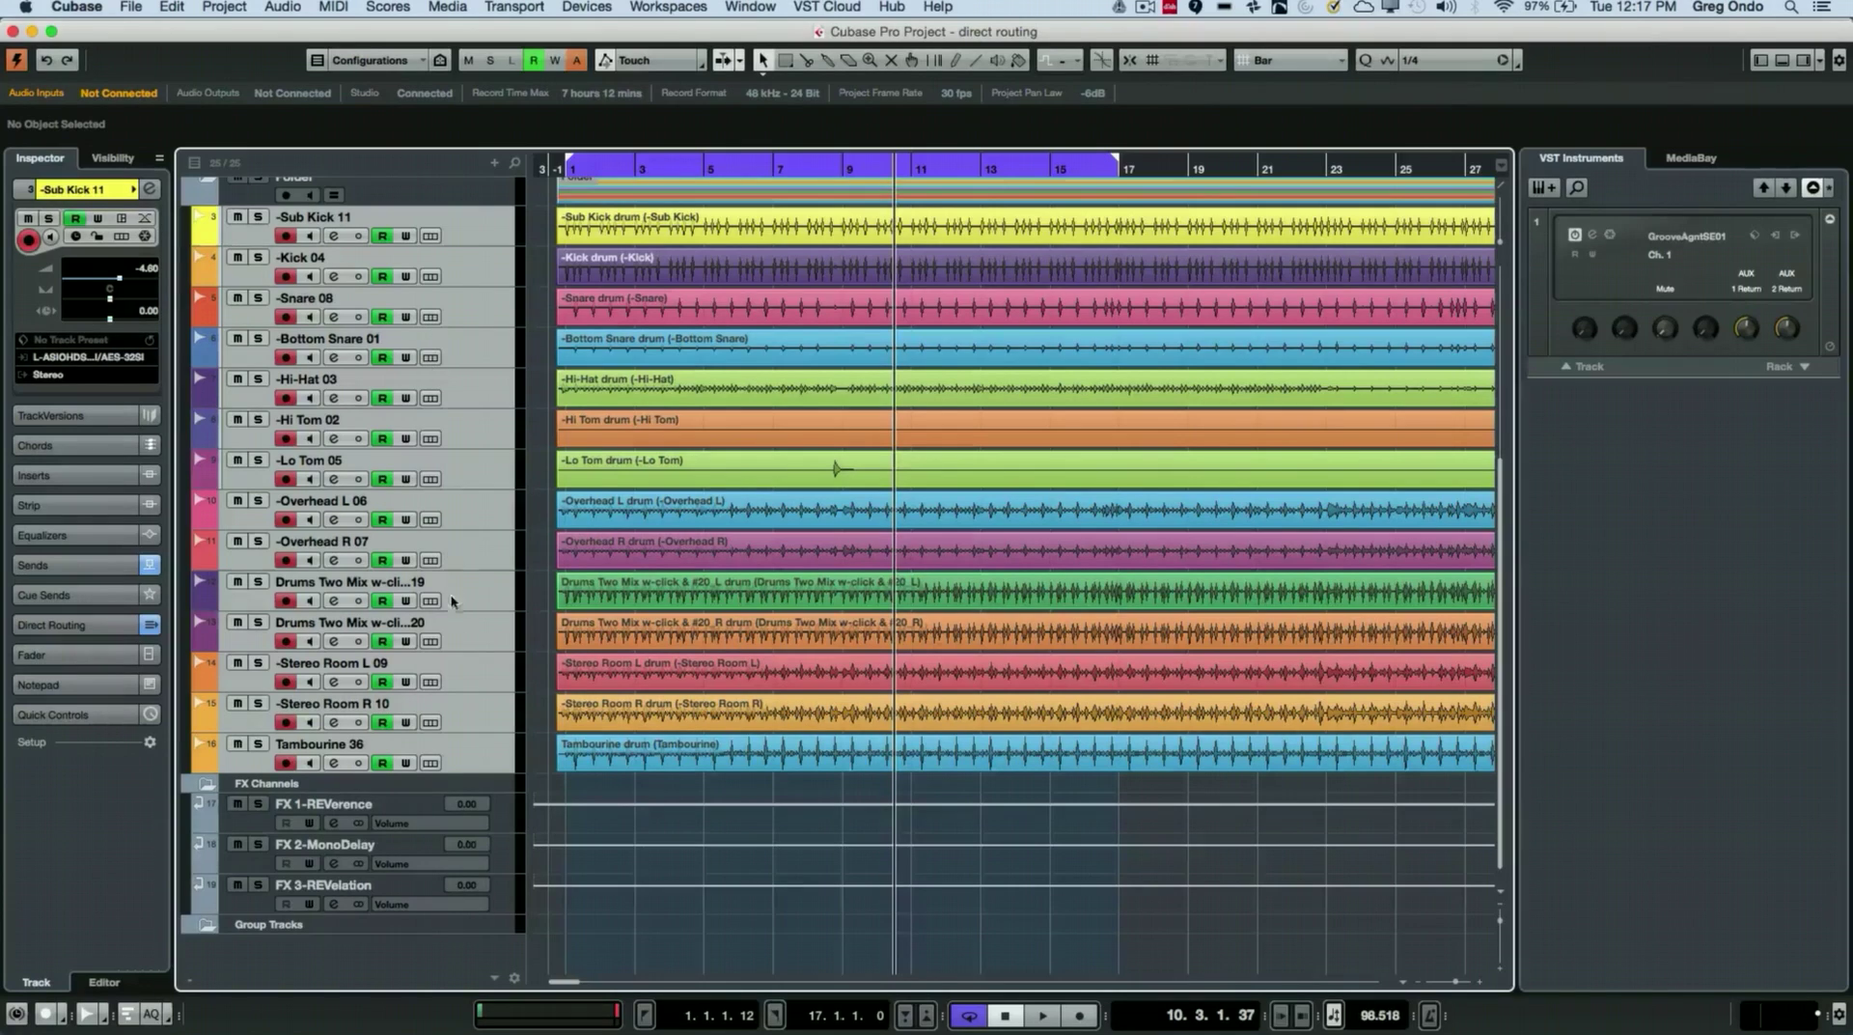
pyautogui.click(467, 242)
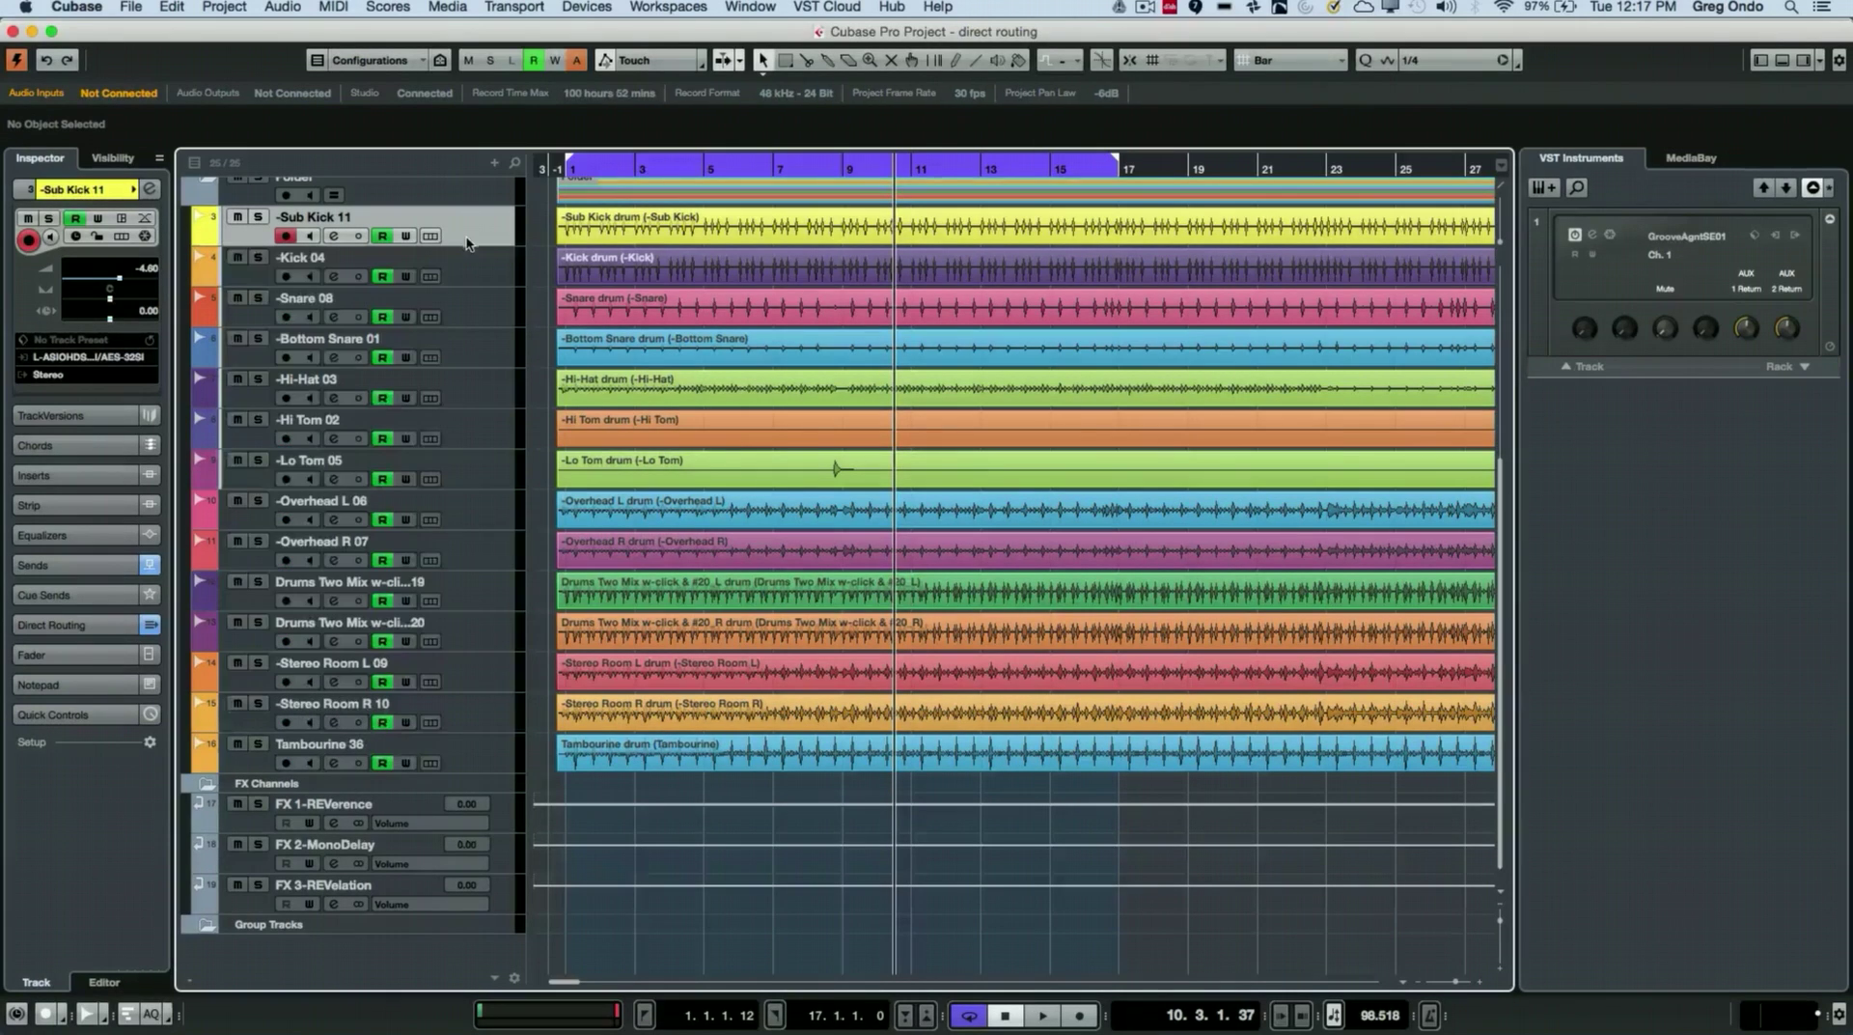
pyautogui.keyDown('shift'); pyautogui.click(461, 759); pyautogui.keyUp('shift')
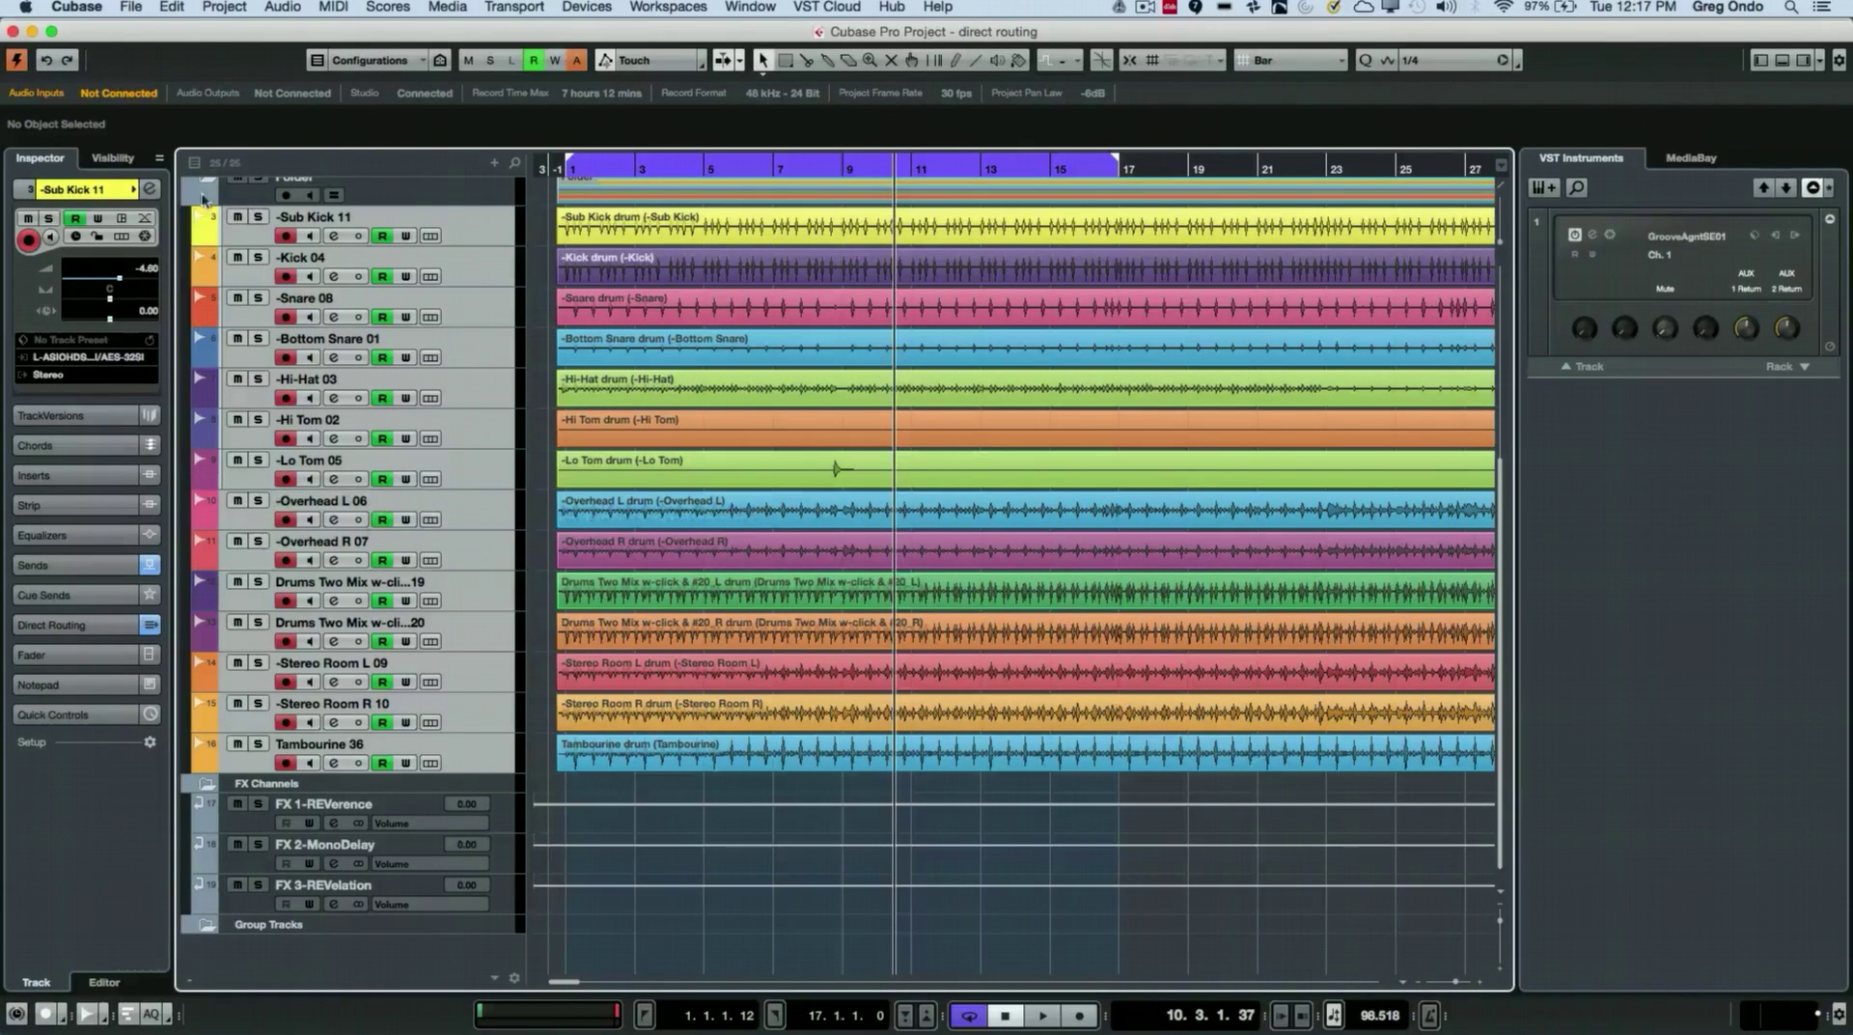
# Open the Project Logical Editor from the Edit menu, keeping the Transform function
pyautogui.click(171, 6)
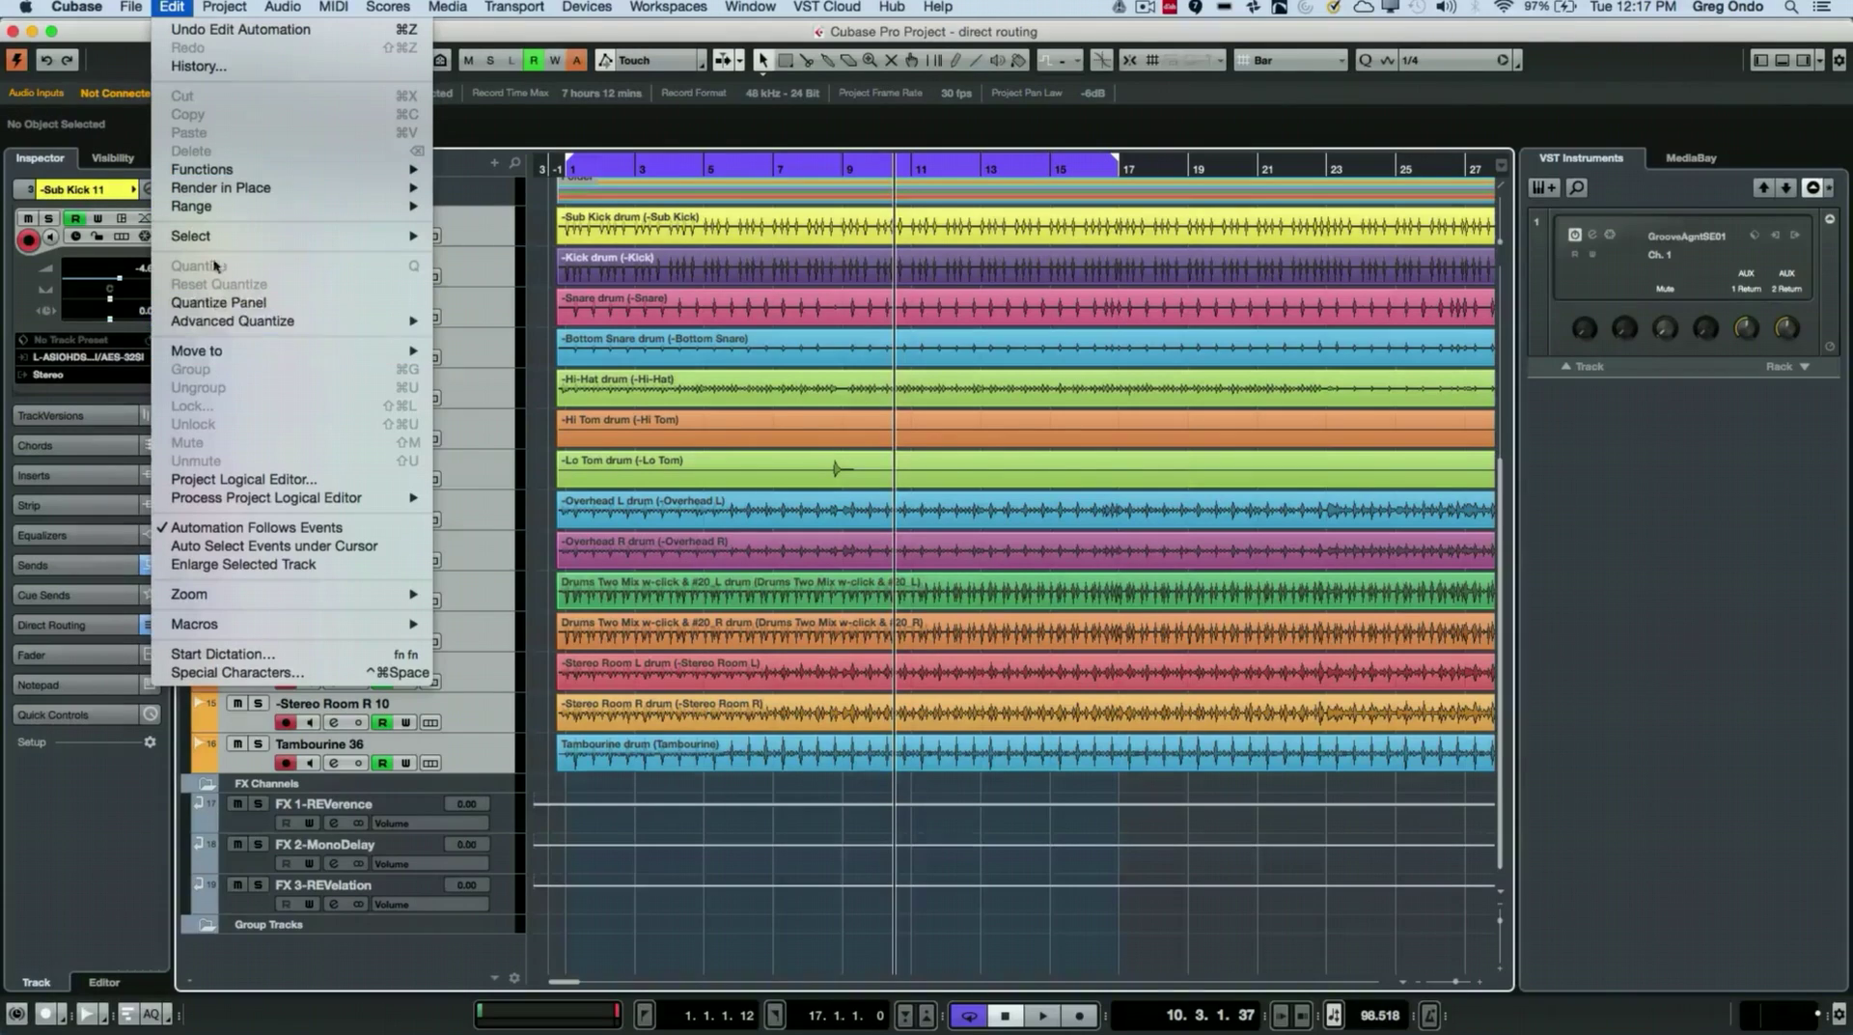
pyautogui.click(240, 479)
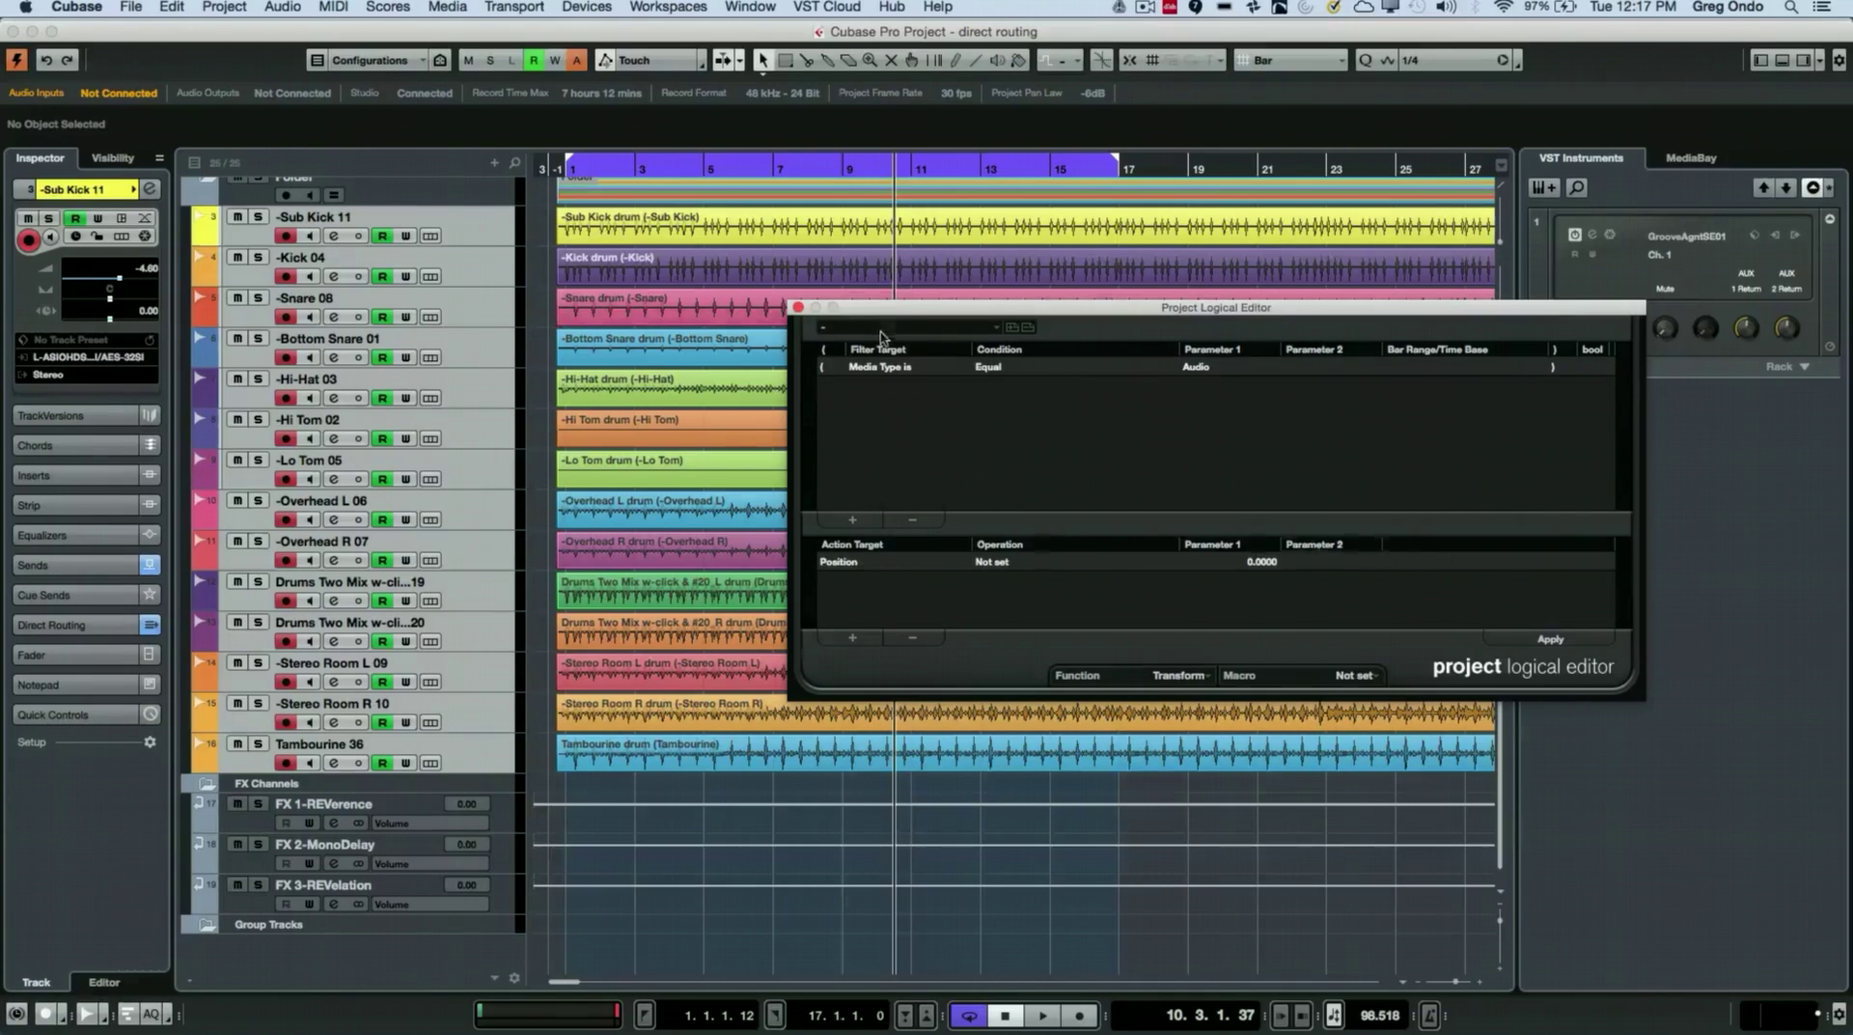
pyautogui.moveTo(896, 314); pyautogui.dragTo(666, 260)
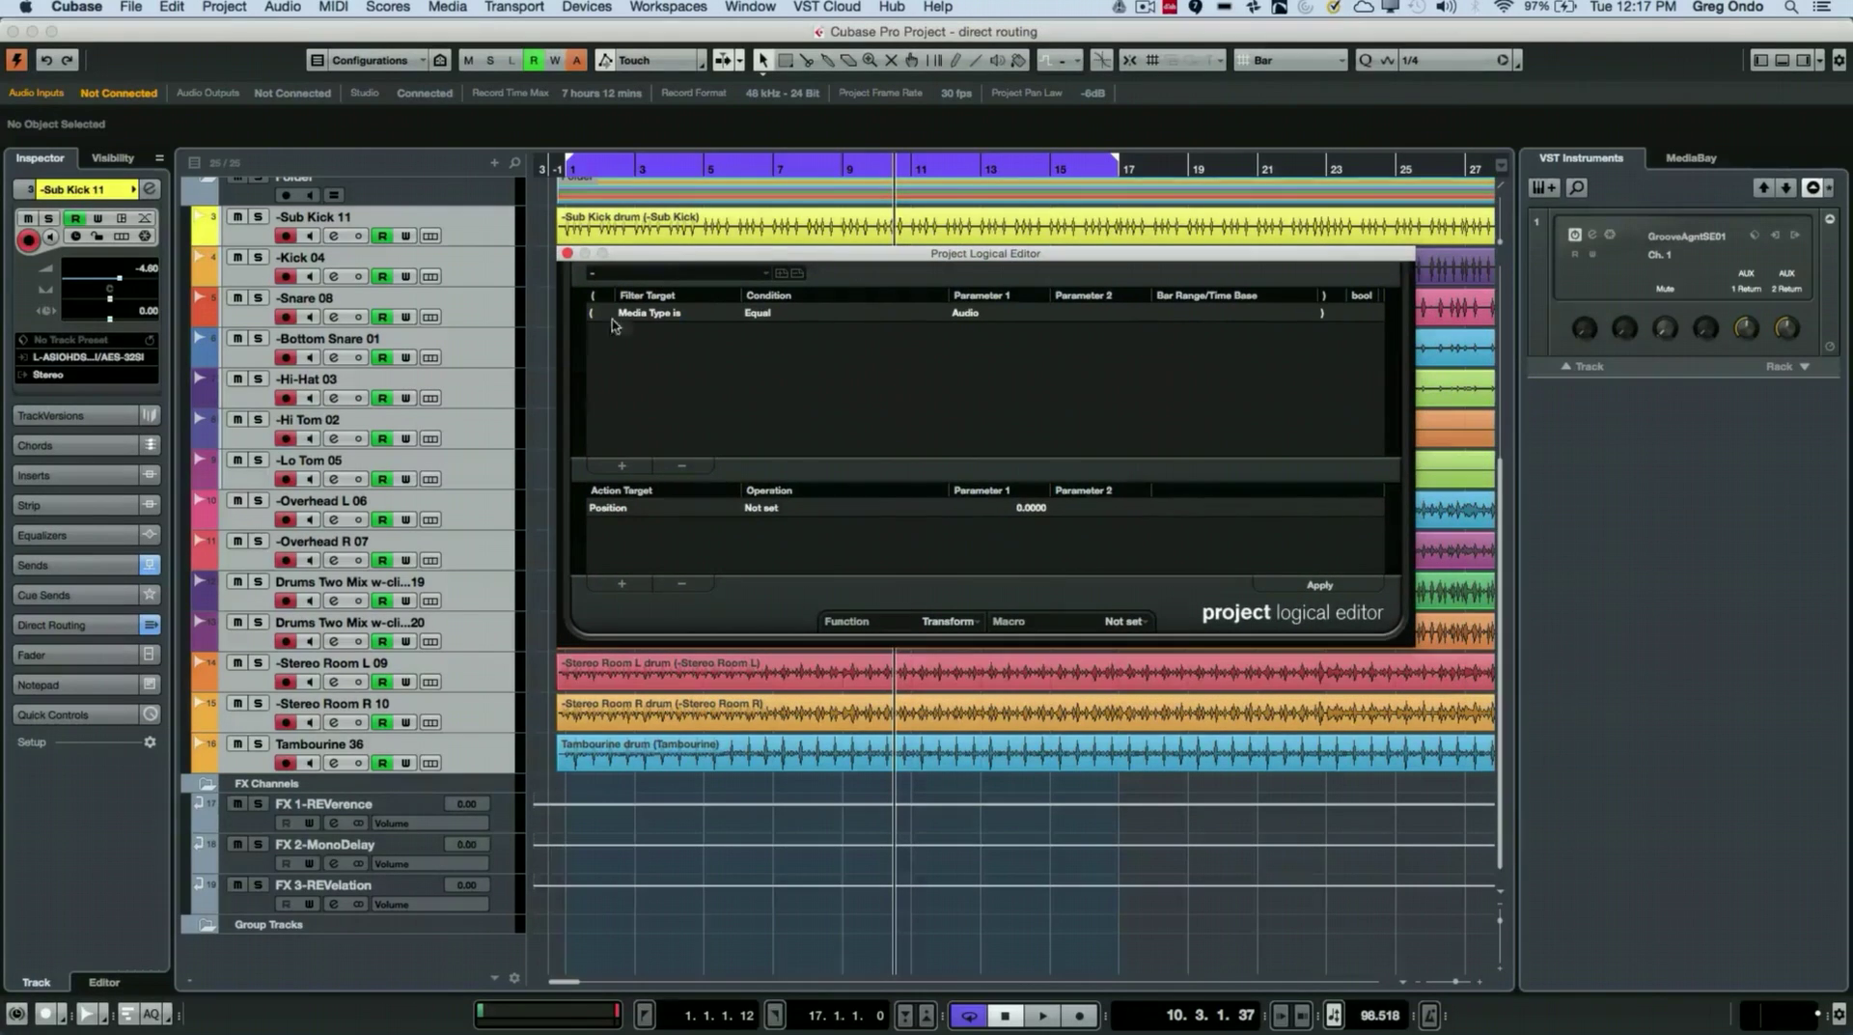
pyautogui.click(948, 626)
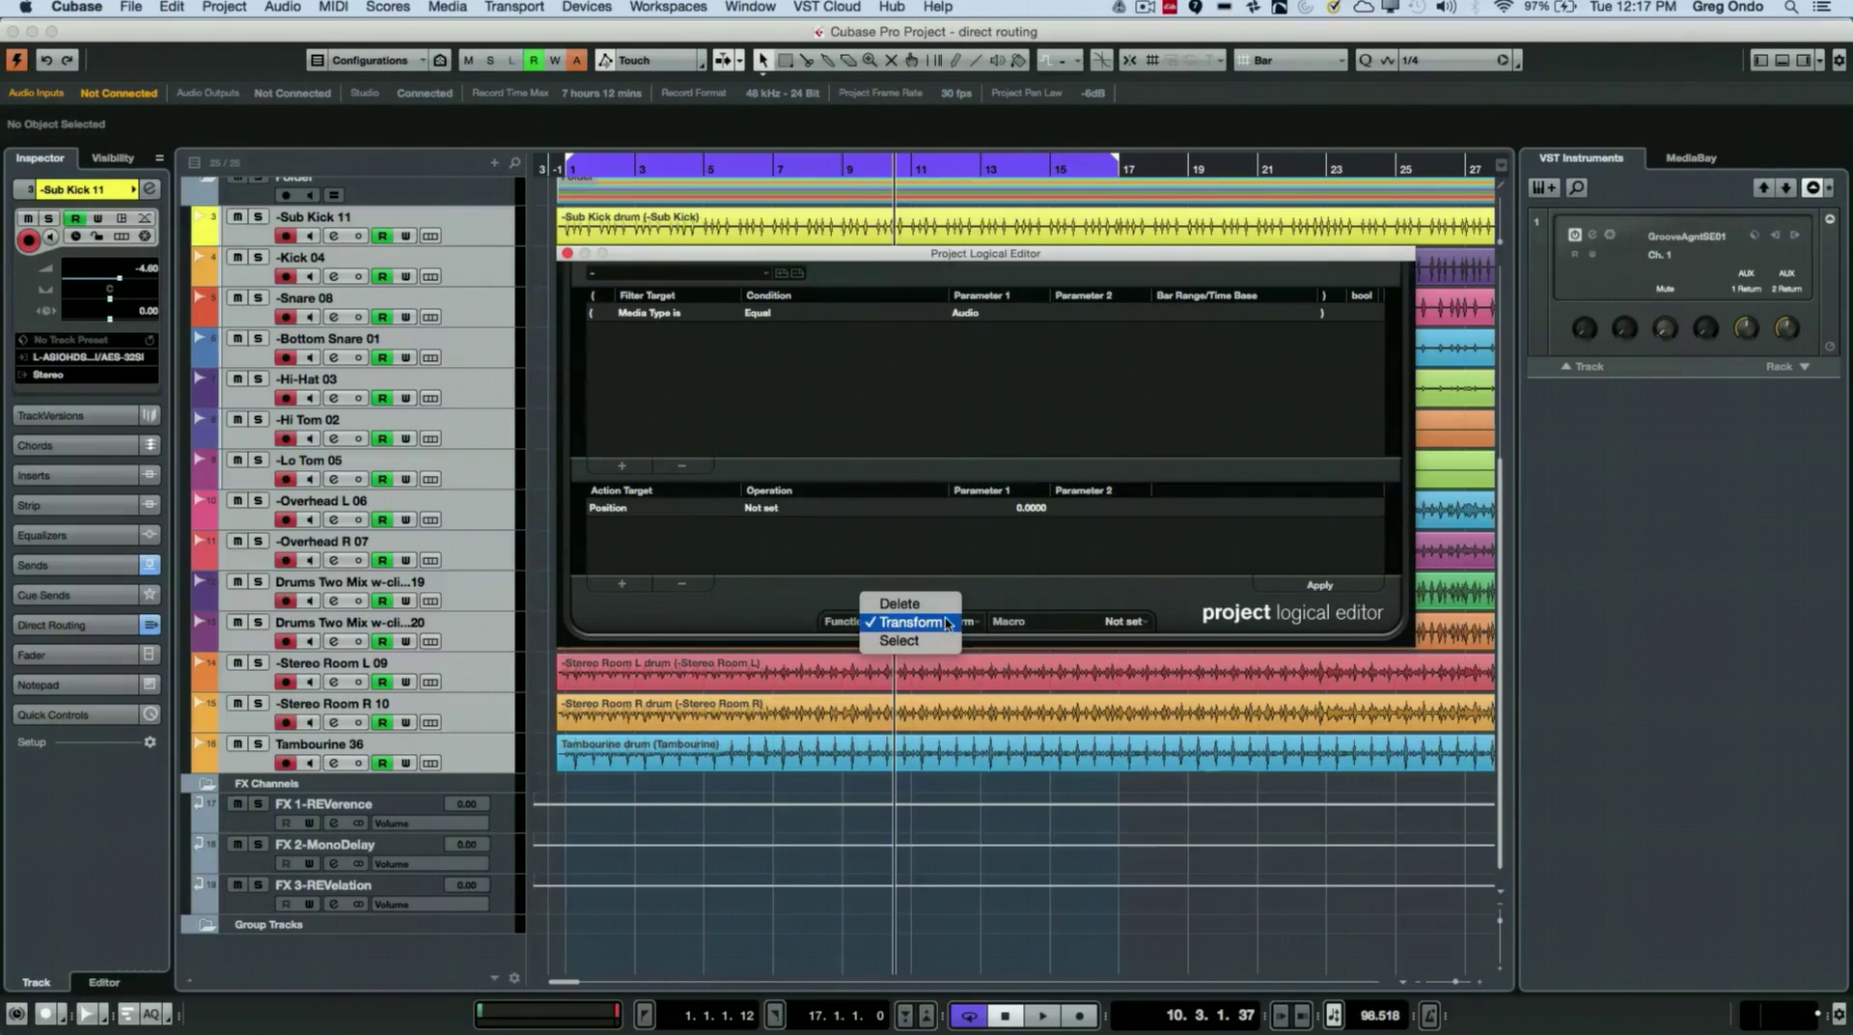
pyautogui.click(948, 624)
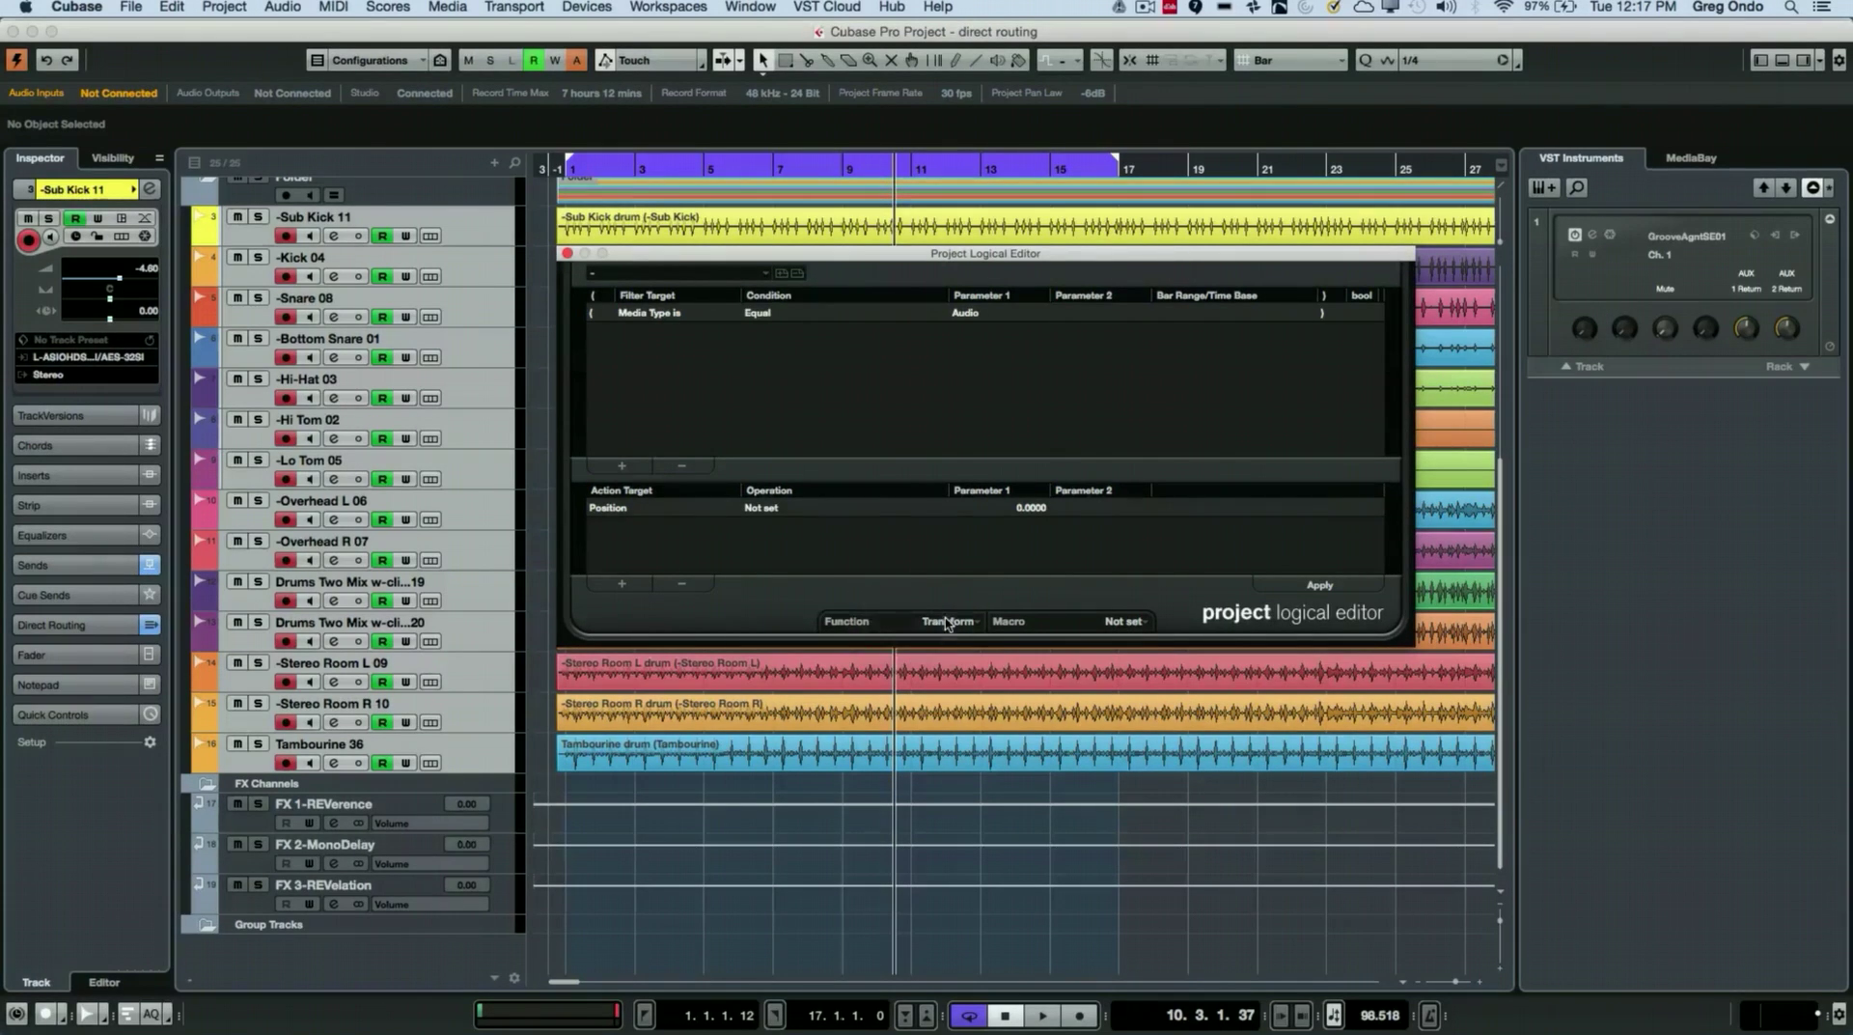
# Set the filter line to Container Type is Equal Track
pyautogui.click(655, 314)
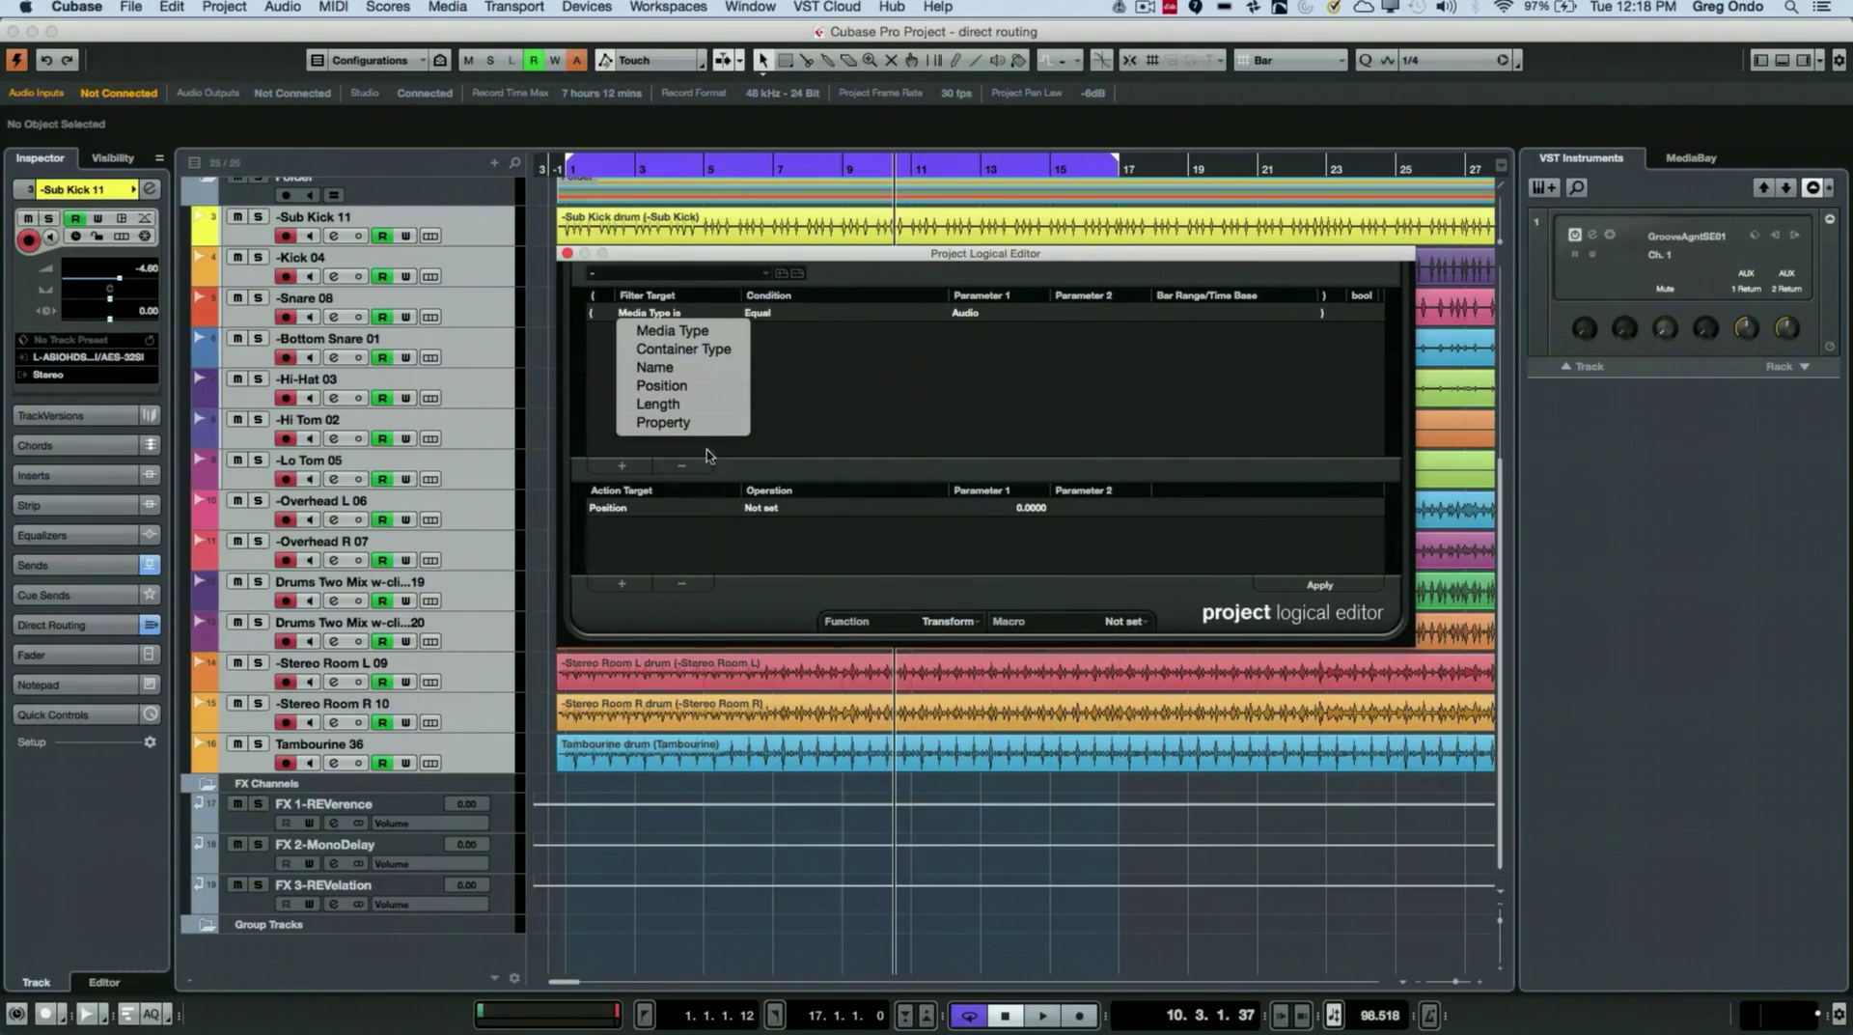
pyautogui.click(682, 349)
pyautogui.click(768, 314)
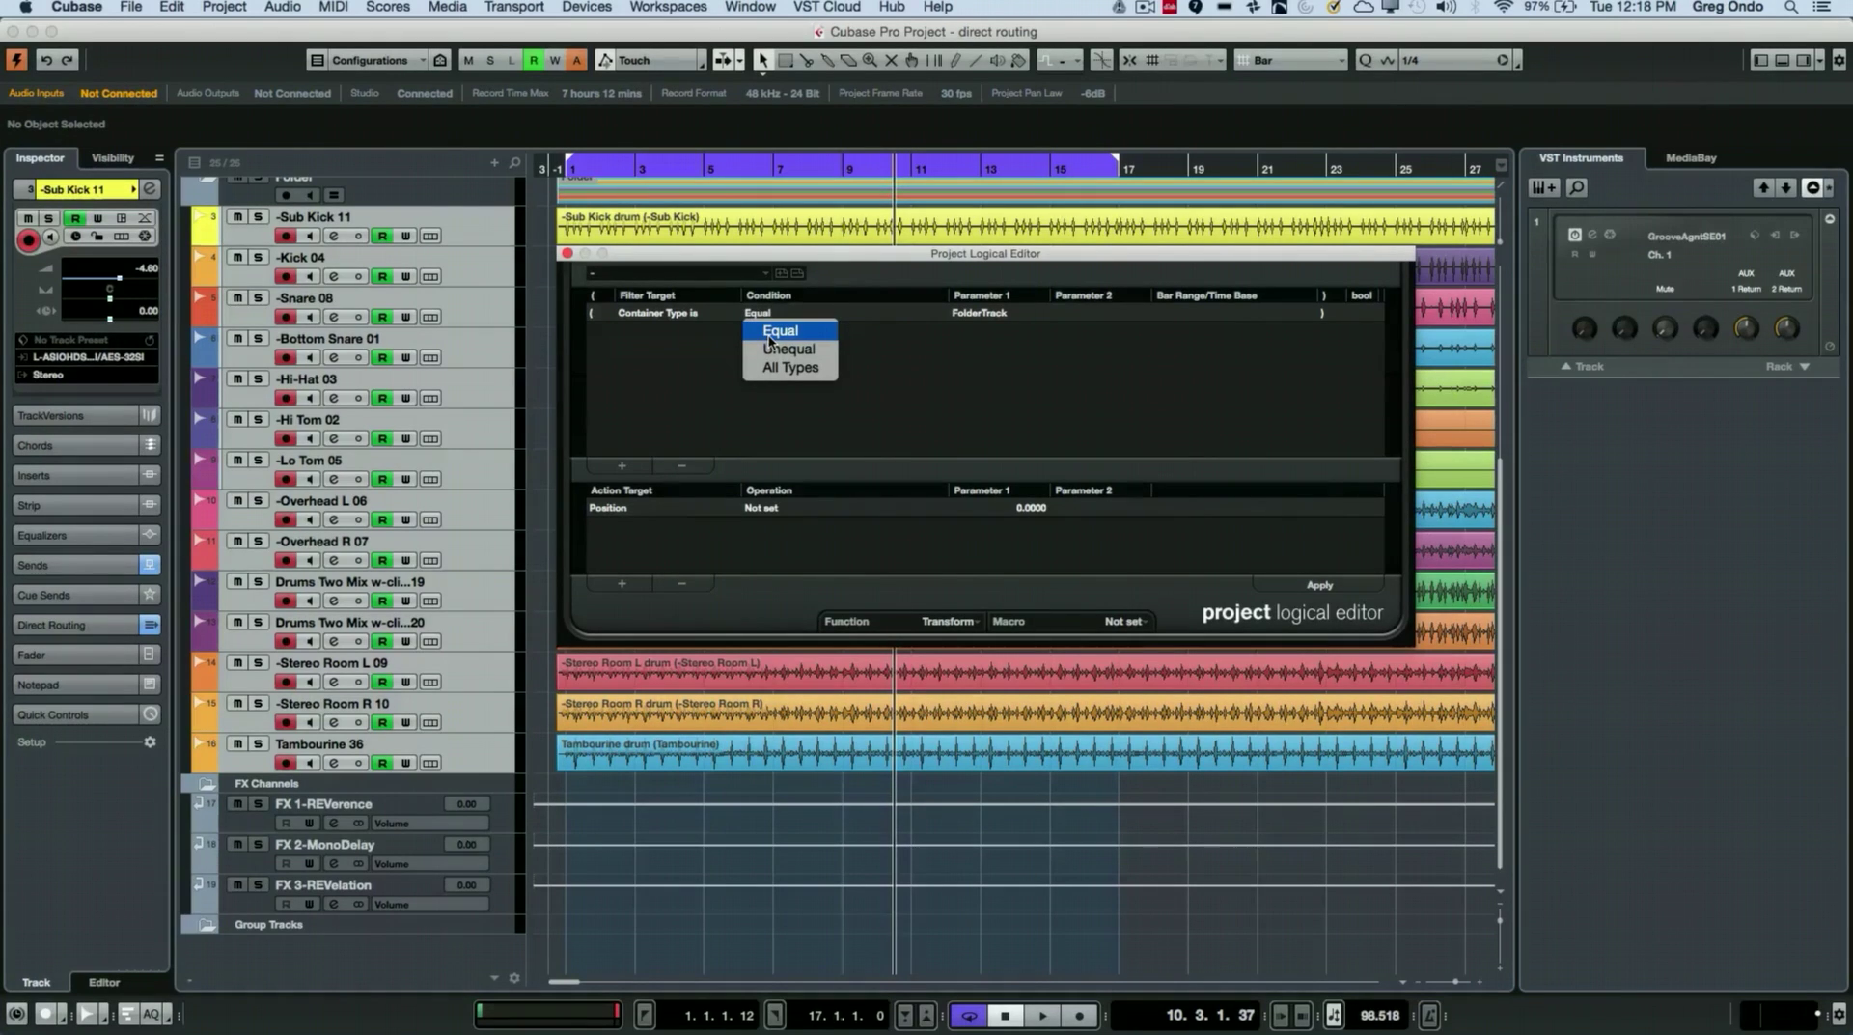
pyautogui.click(769, 333)
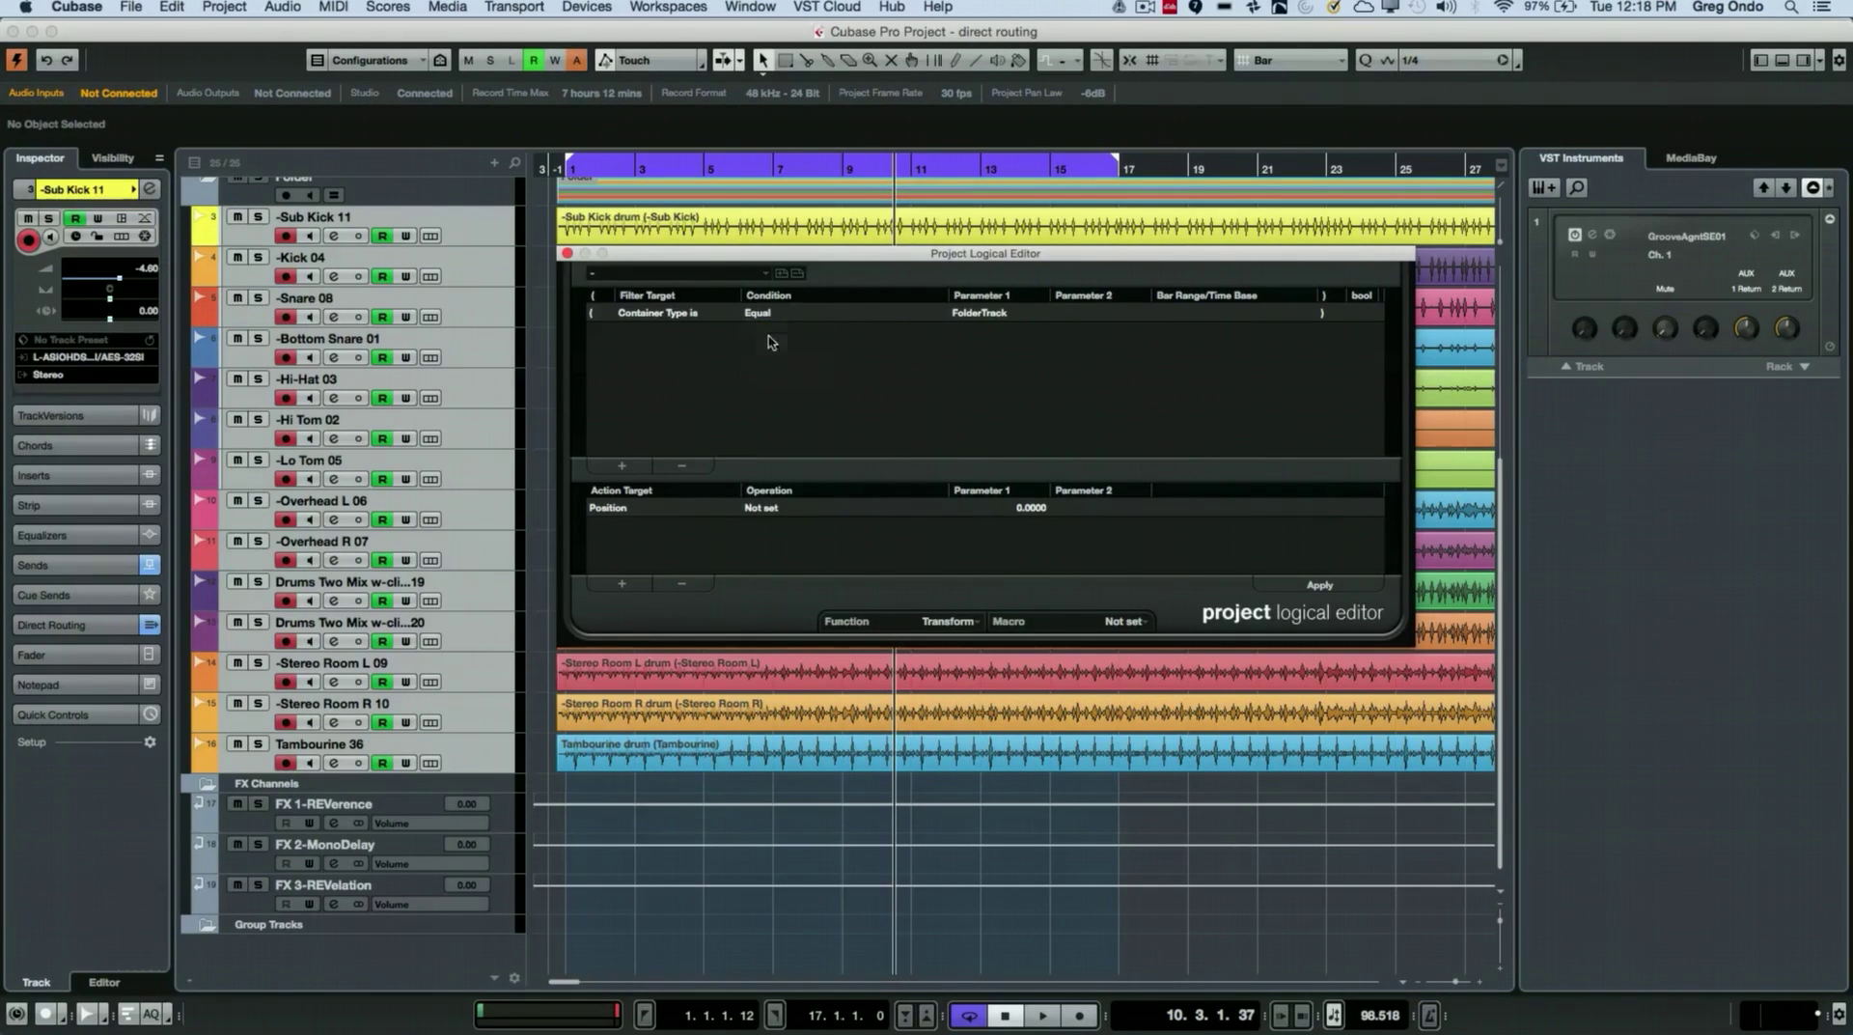
pyautogui.click(981, 319)
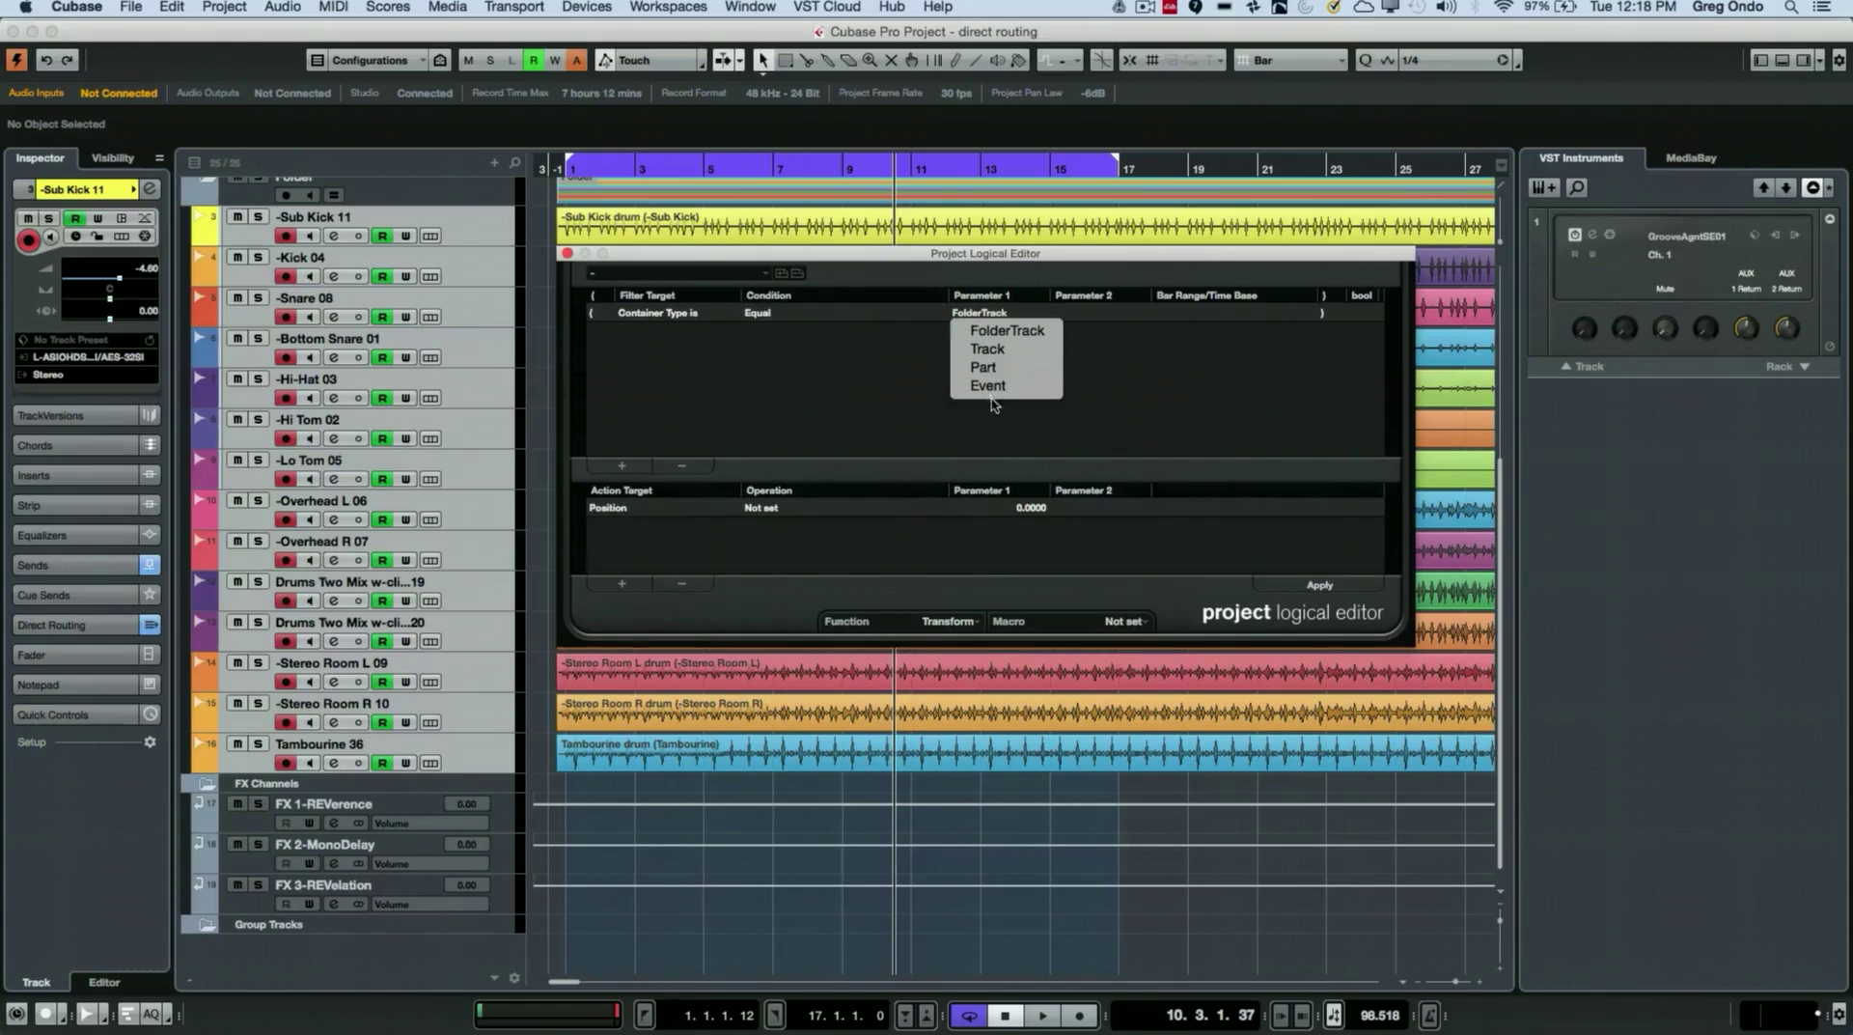
pyautogui.click(1005, 358)
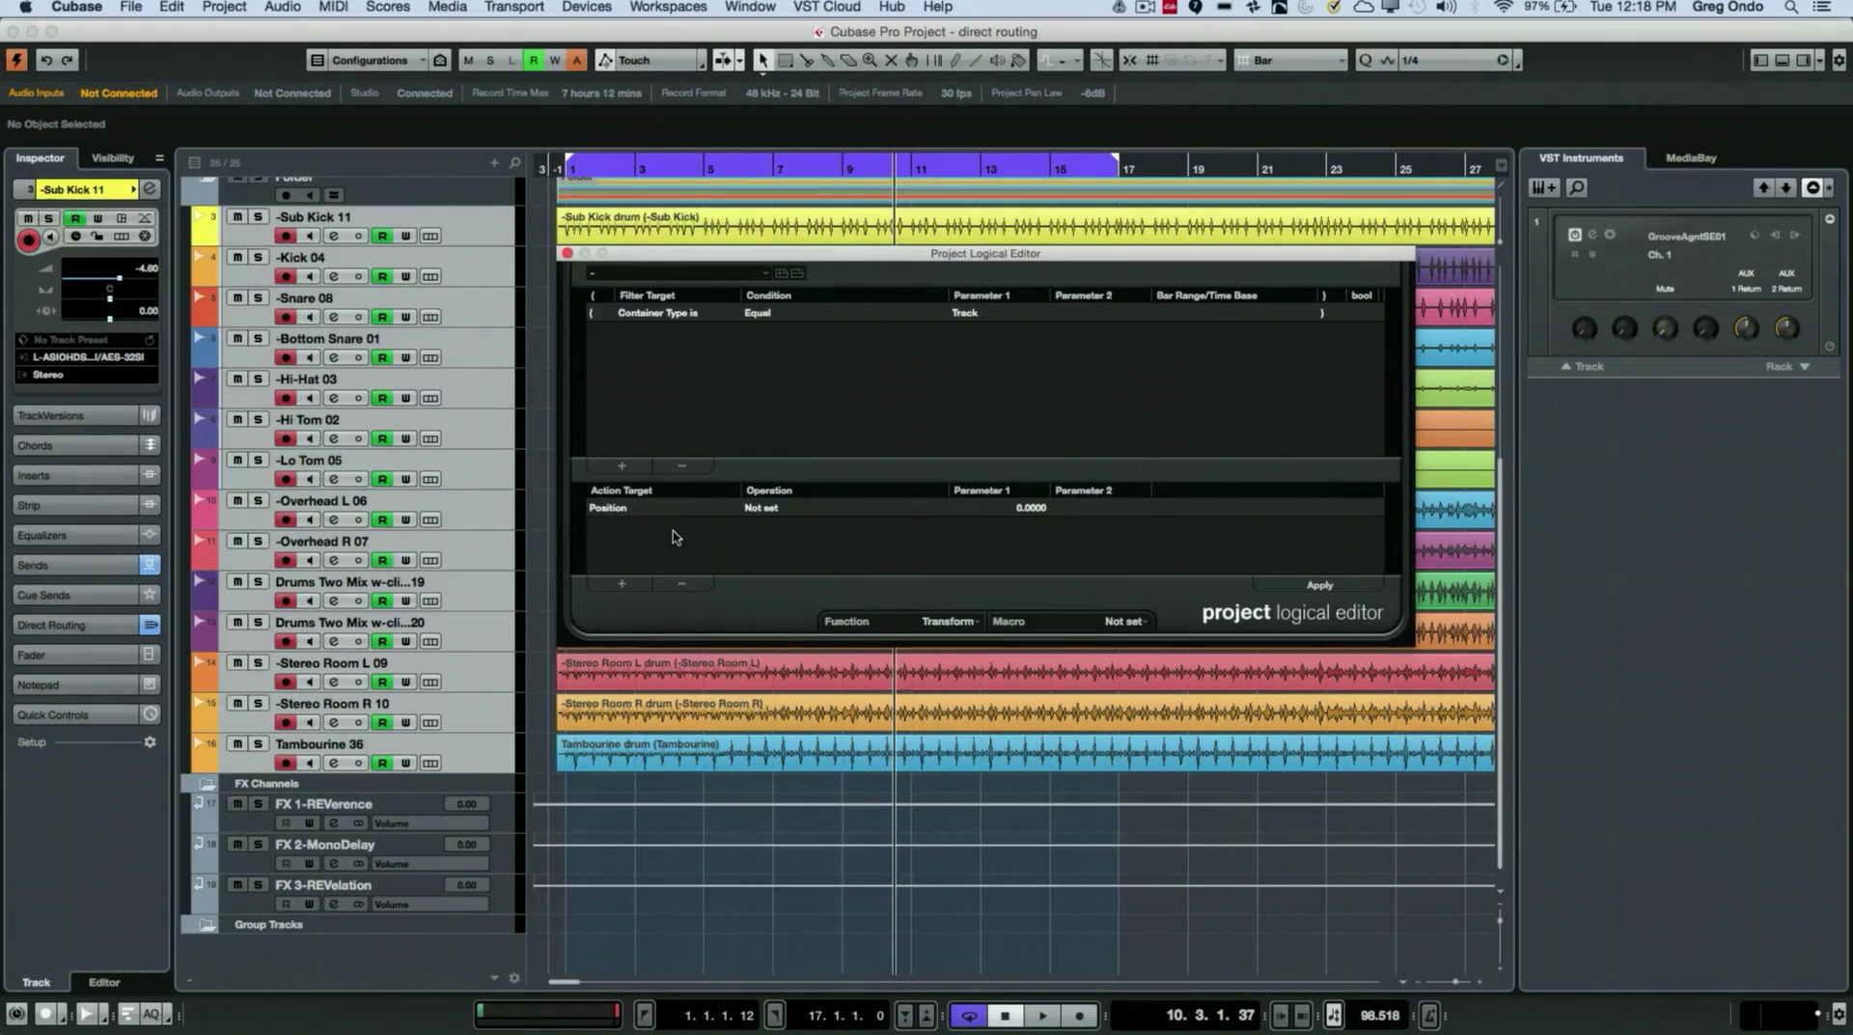
# Add a Name Append action with the text 'drum' and apply it to all tracks
pyautogui.click(625, 512)
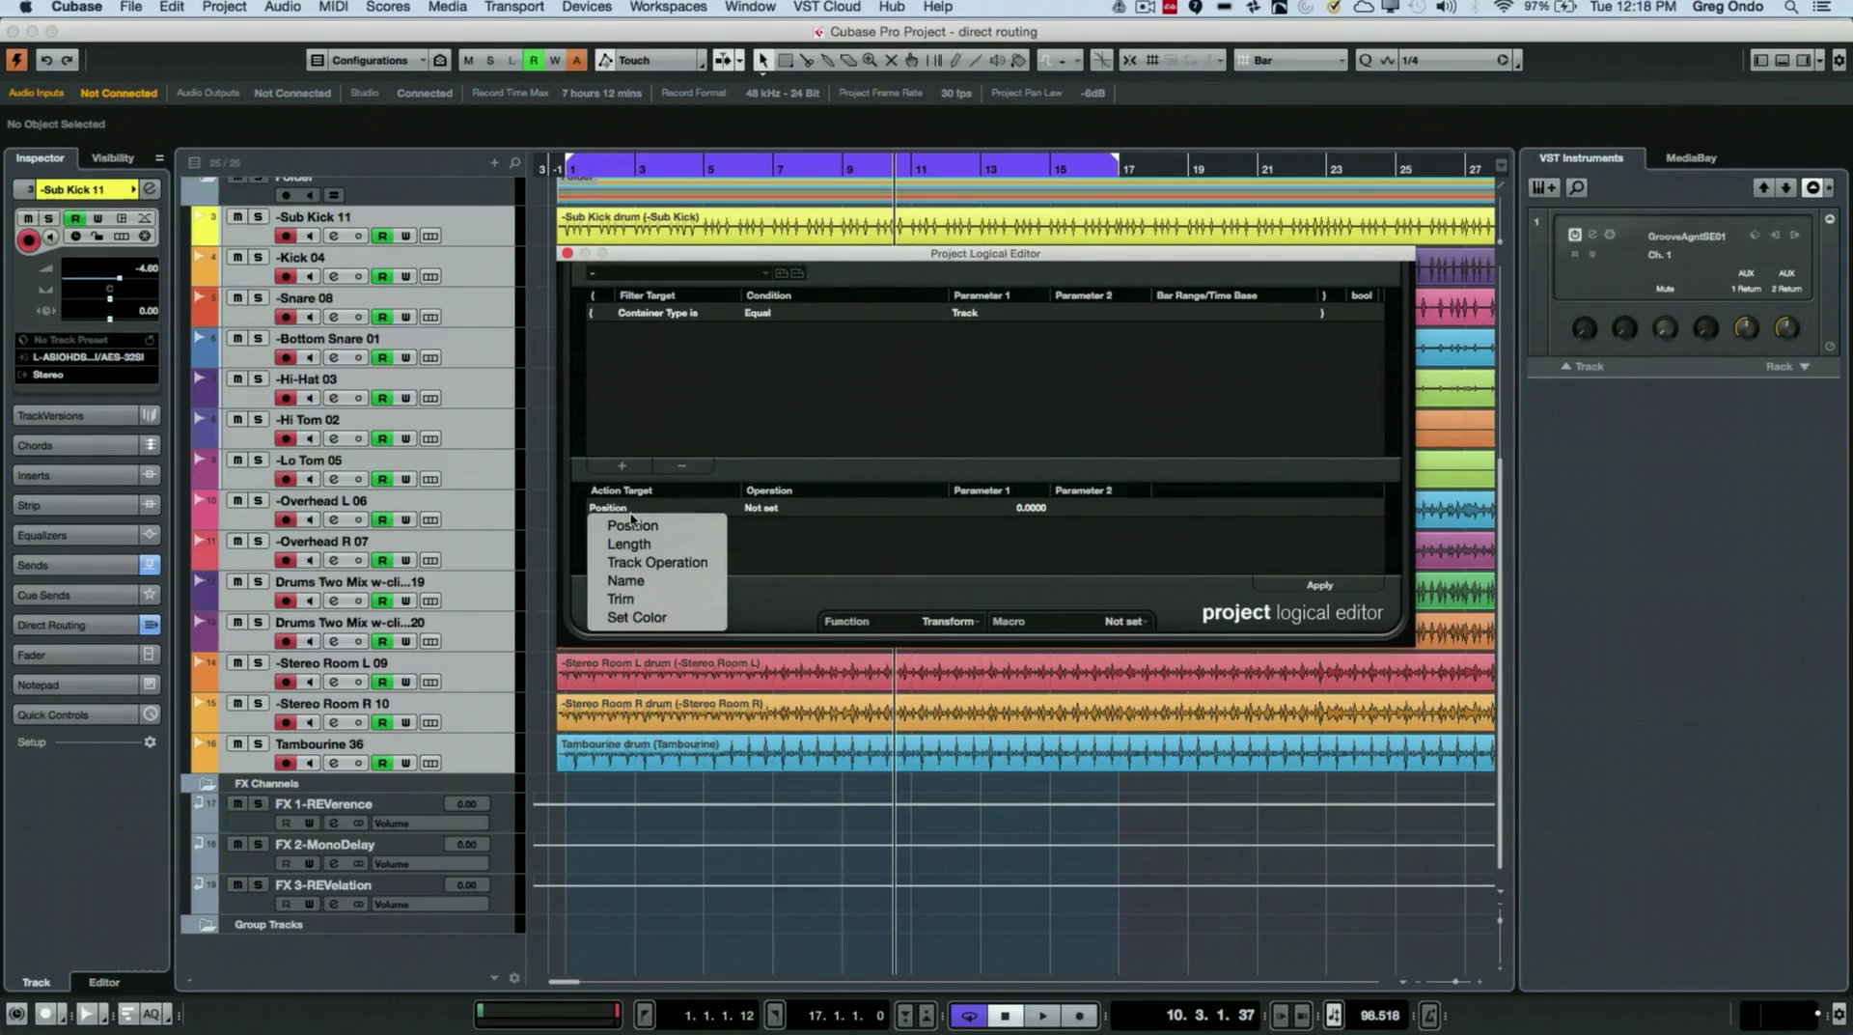
pyautogui.click(642, 580)
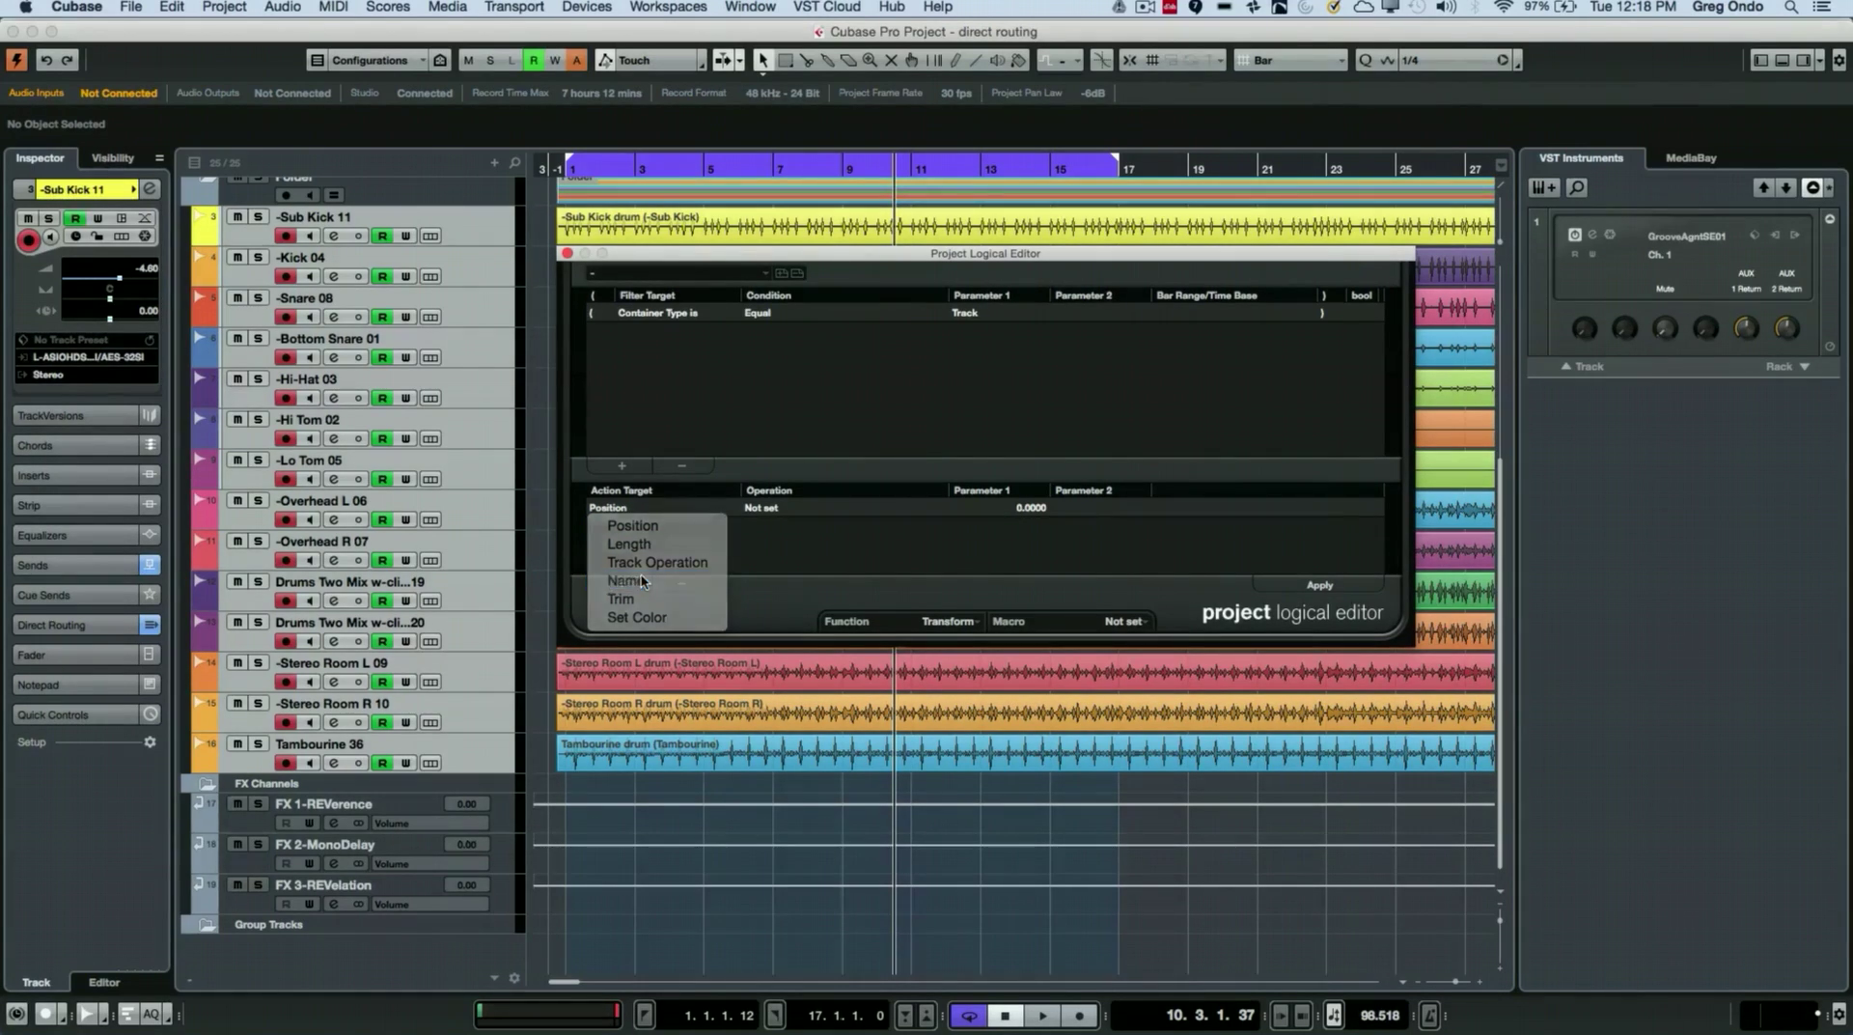
pyautogui.click(778, 511)
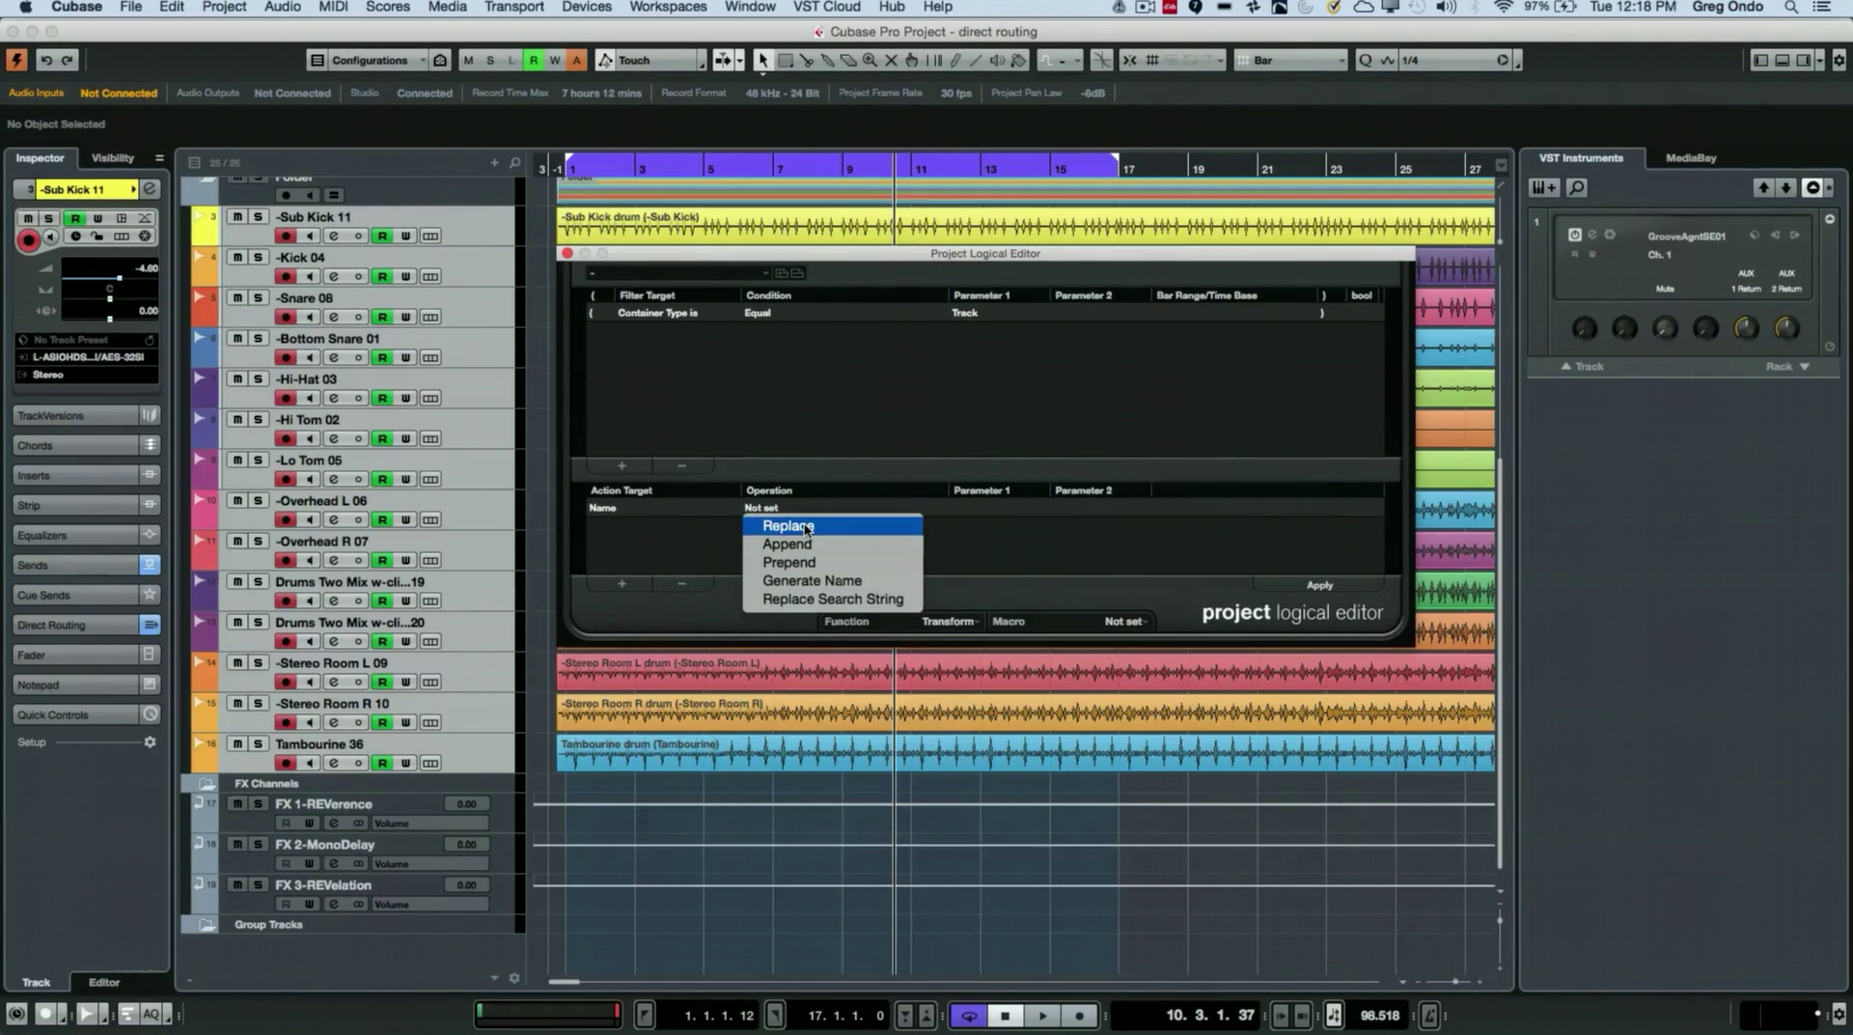
pyautogui.click(809, 552)
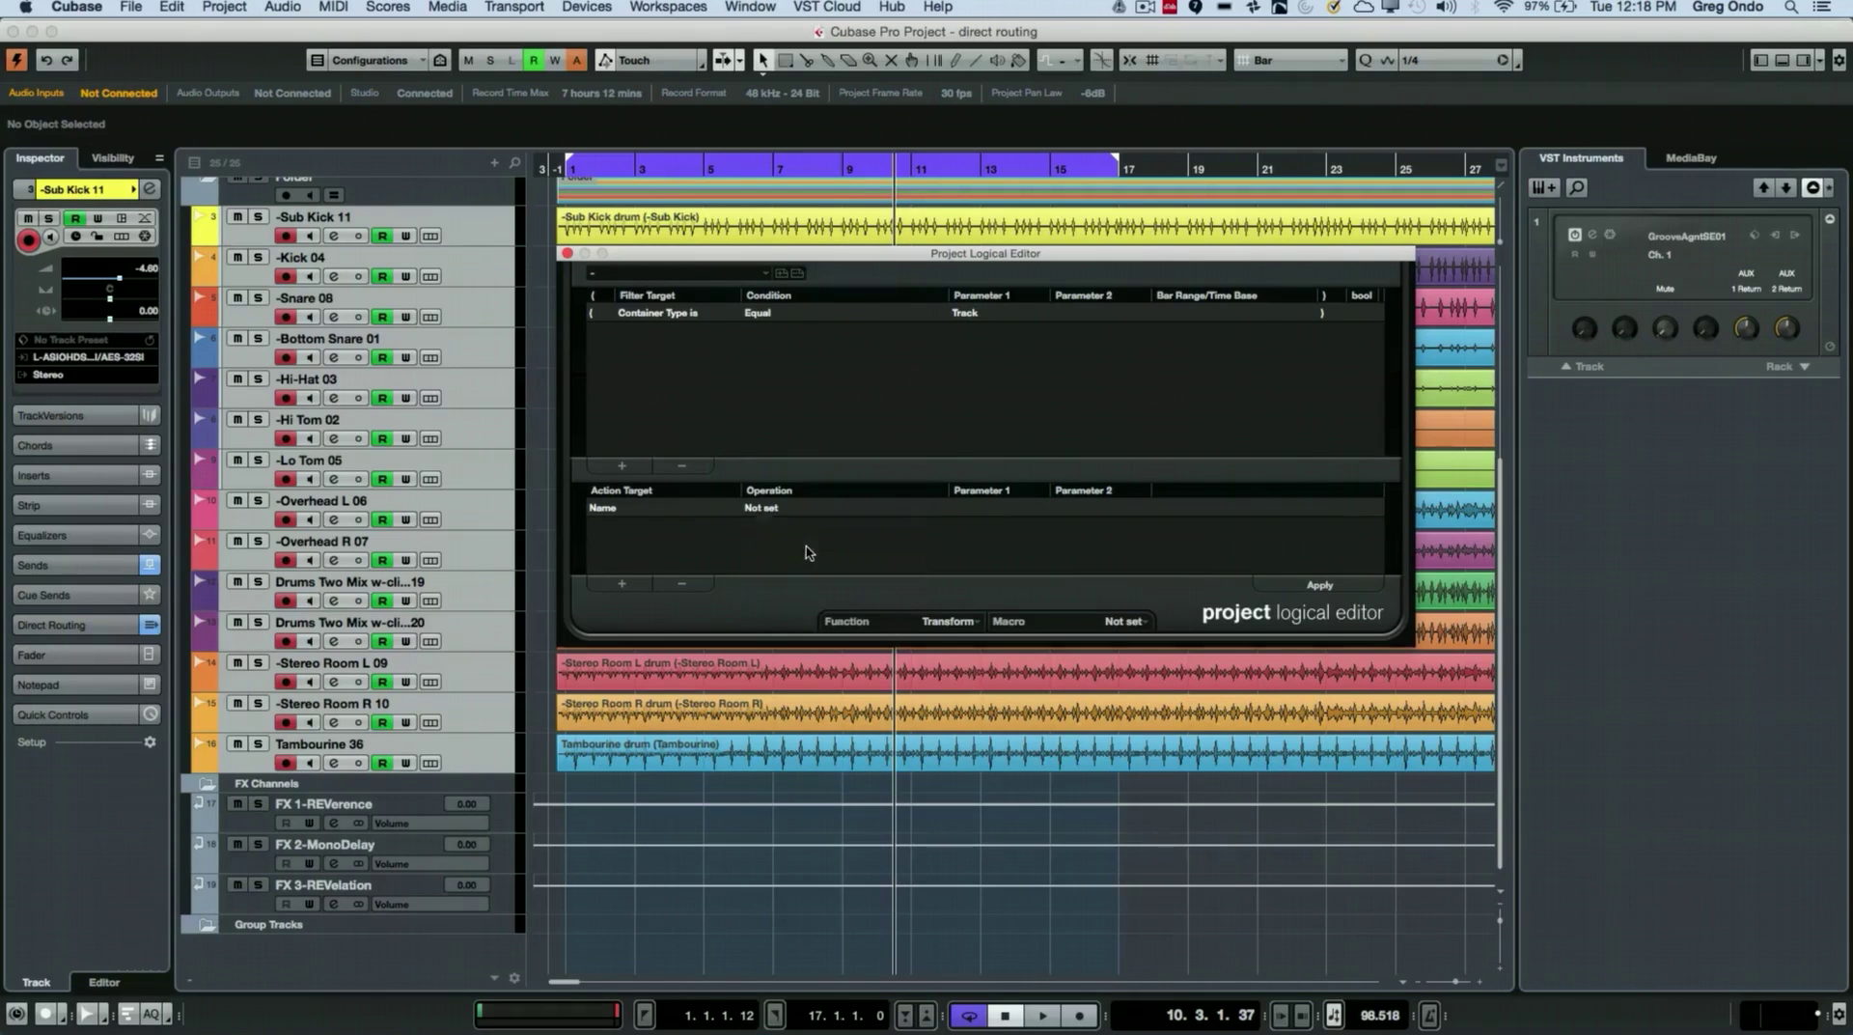
pyautogui.click(982, 509)
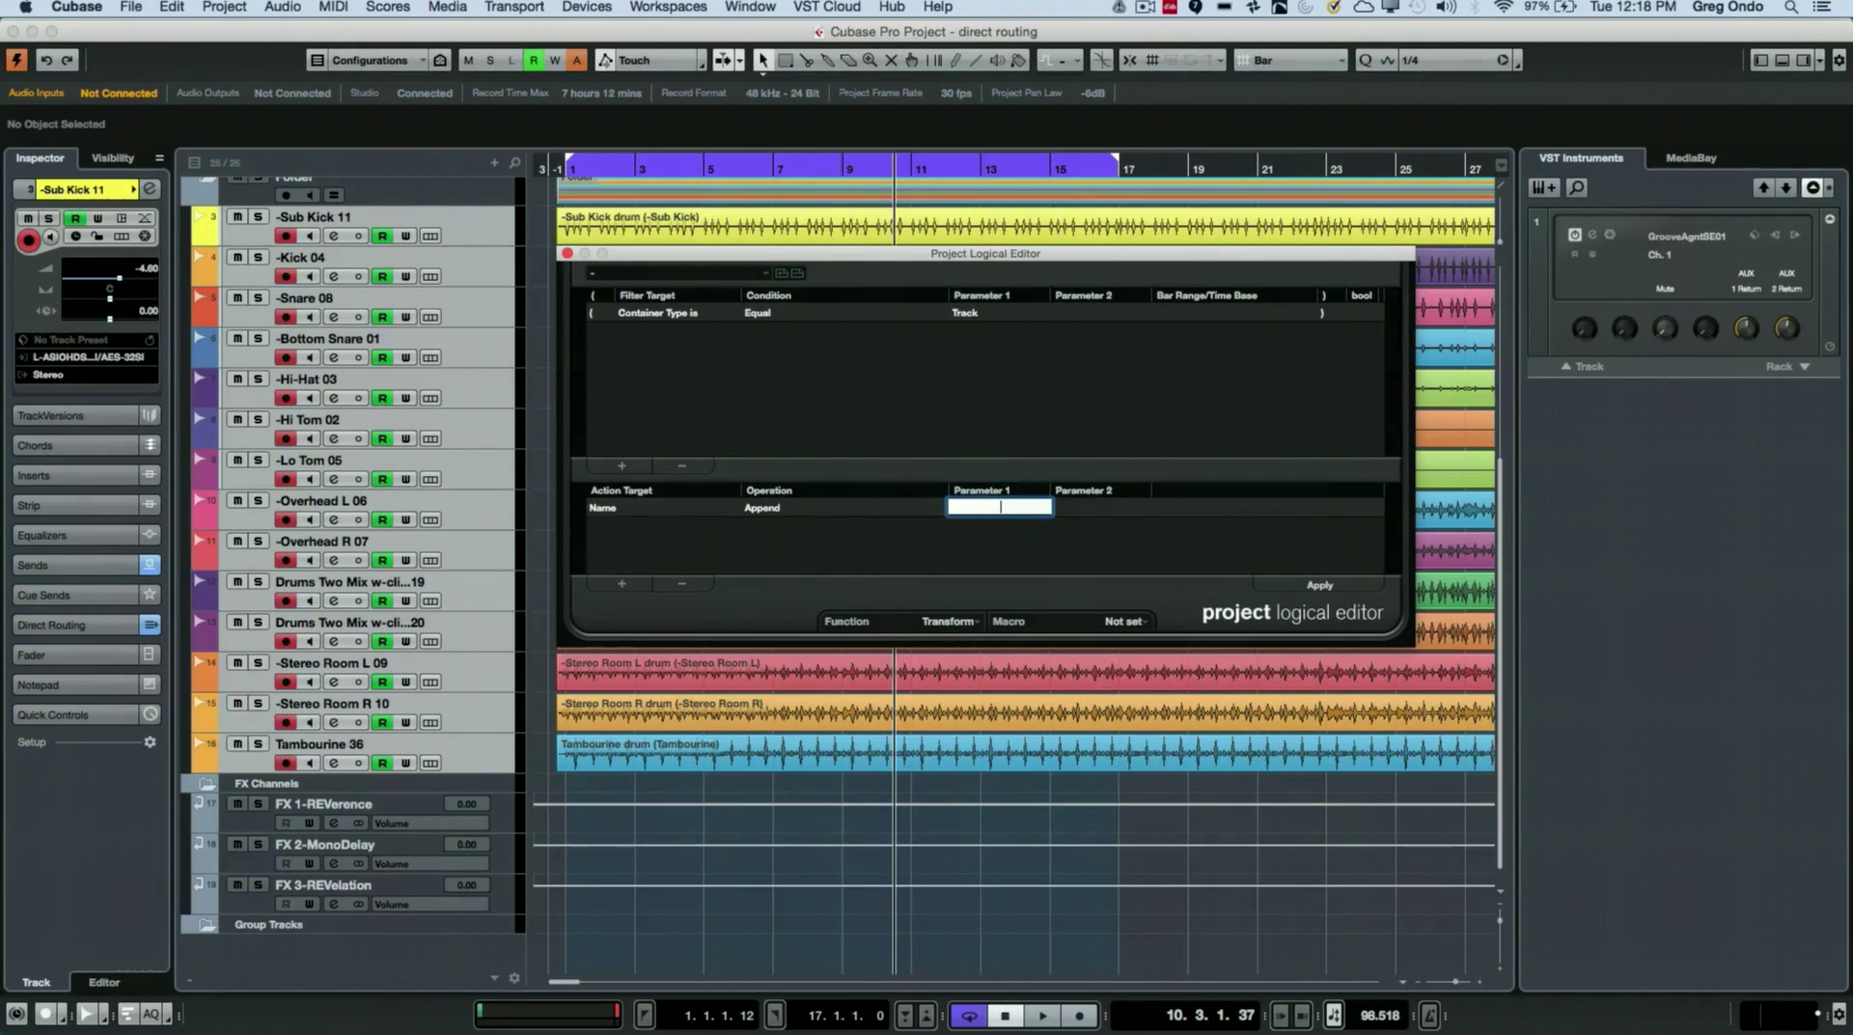
pyautogui.write('drum')
pyautogui.press('Return')
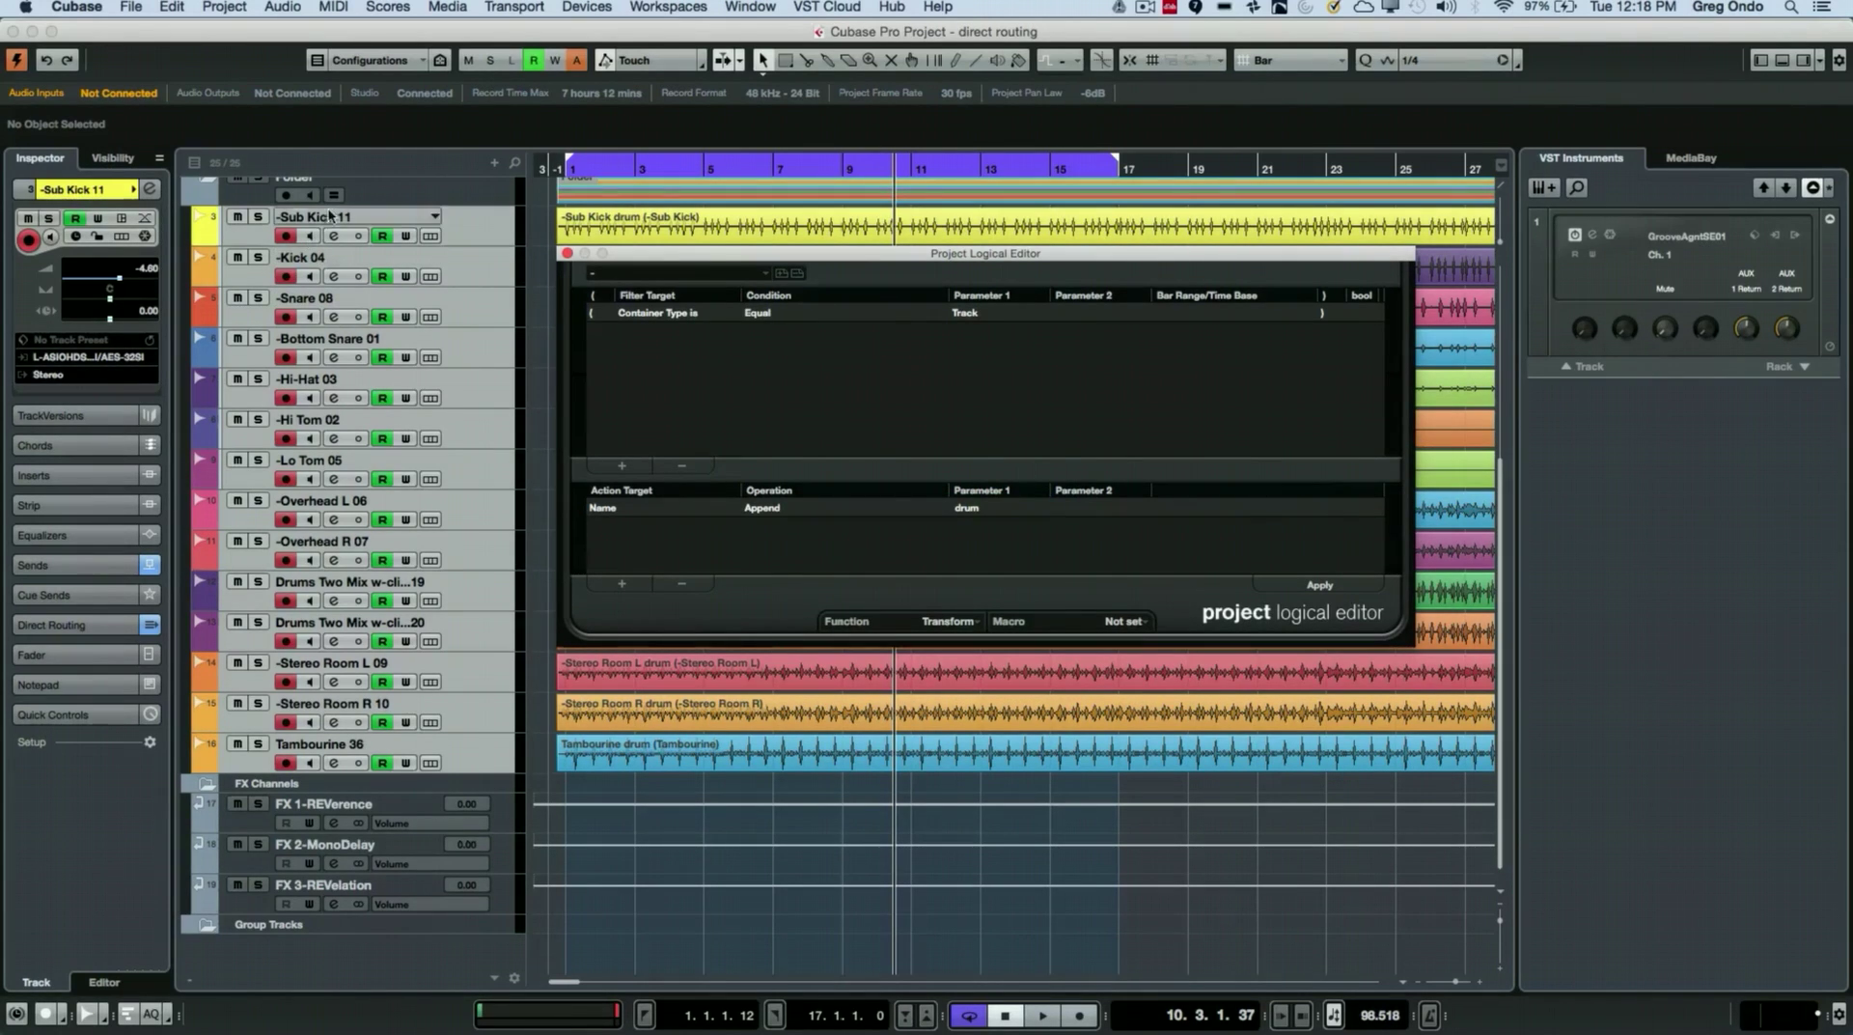
pyautogui.click(1320, 585)
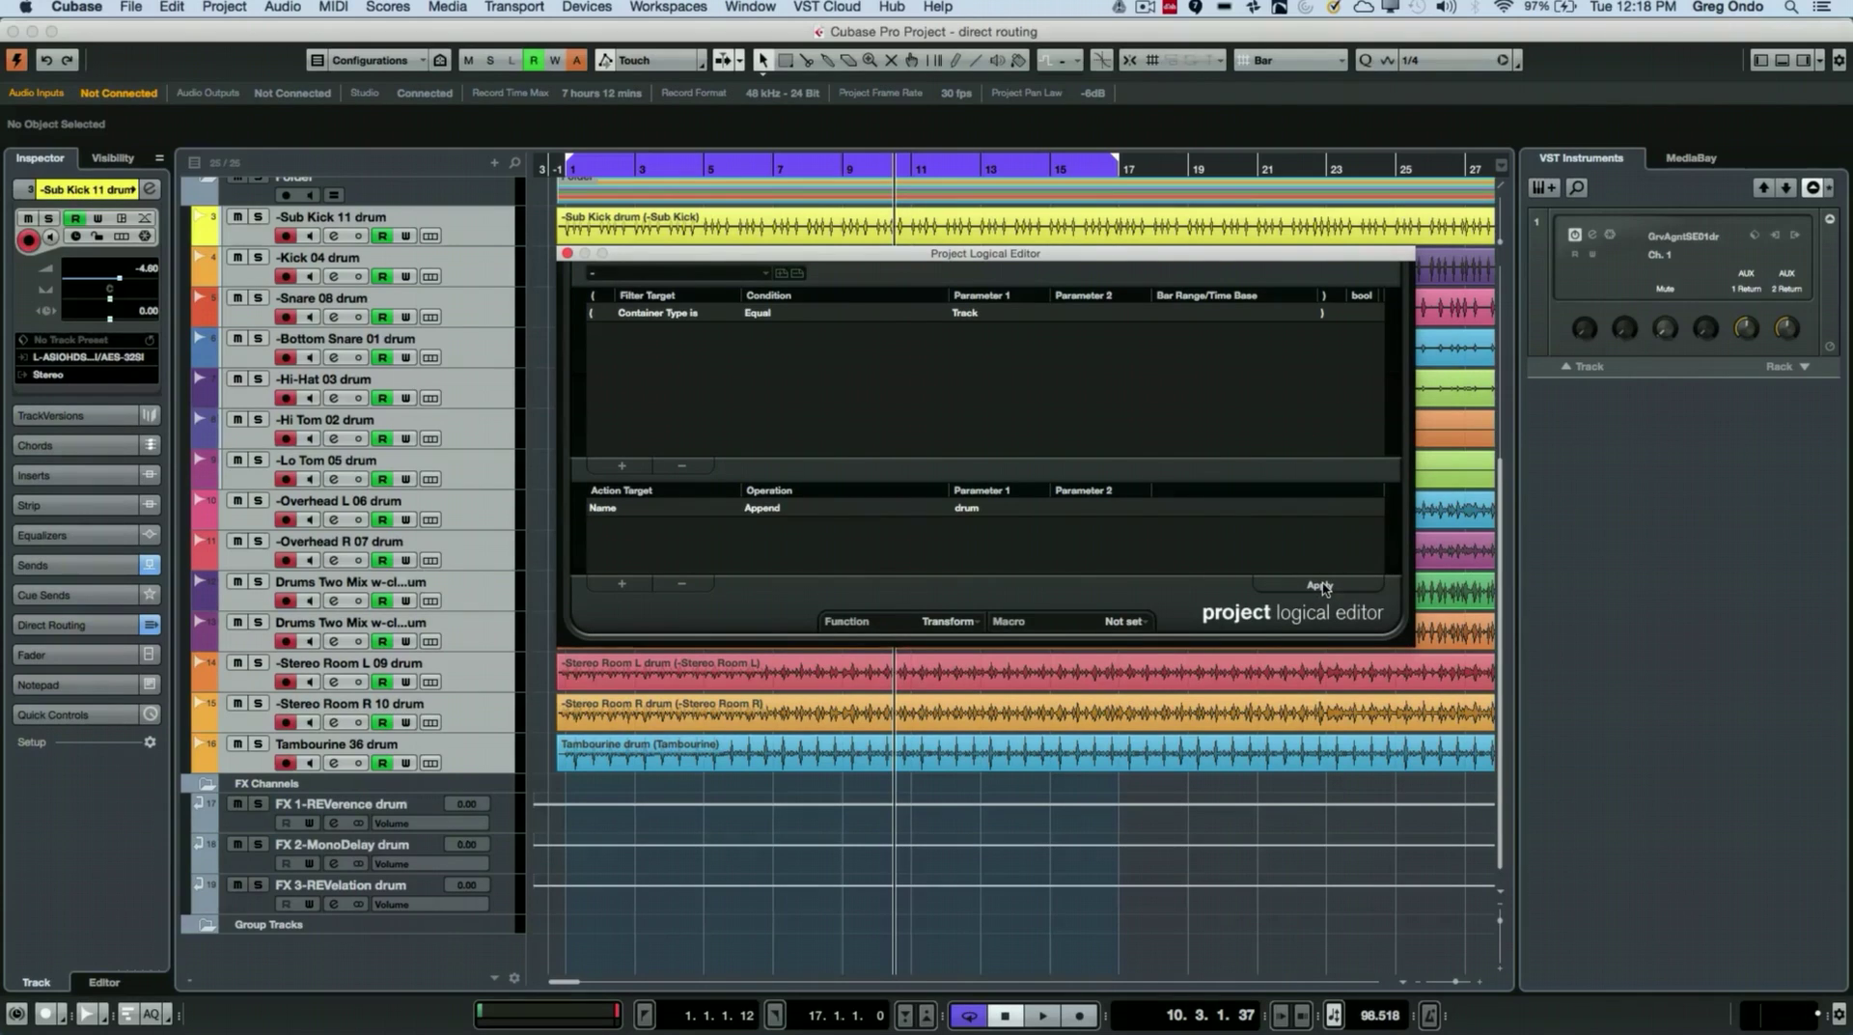
# Change the filter to Name Contains 'drum'
pyautogui.click(678, 315)
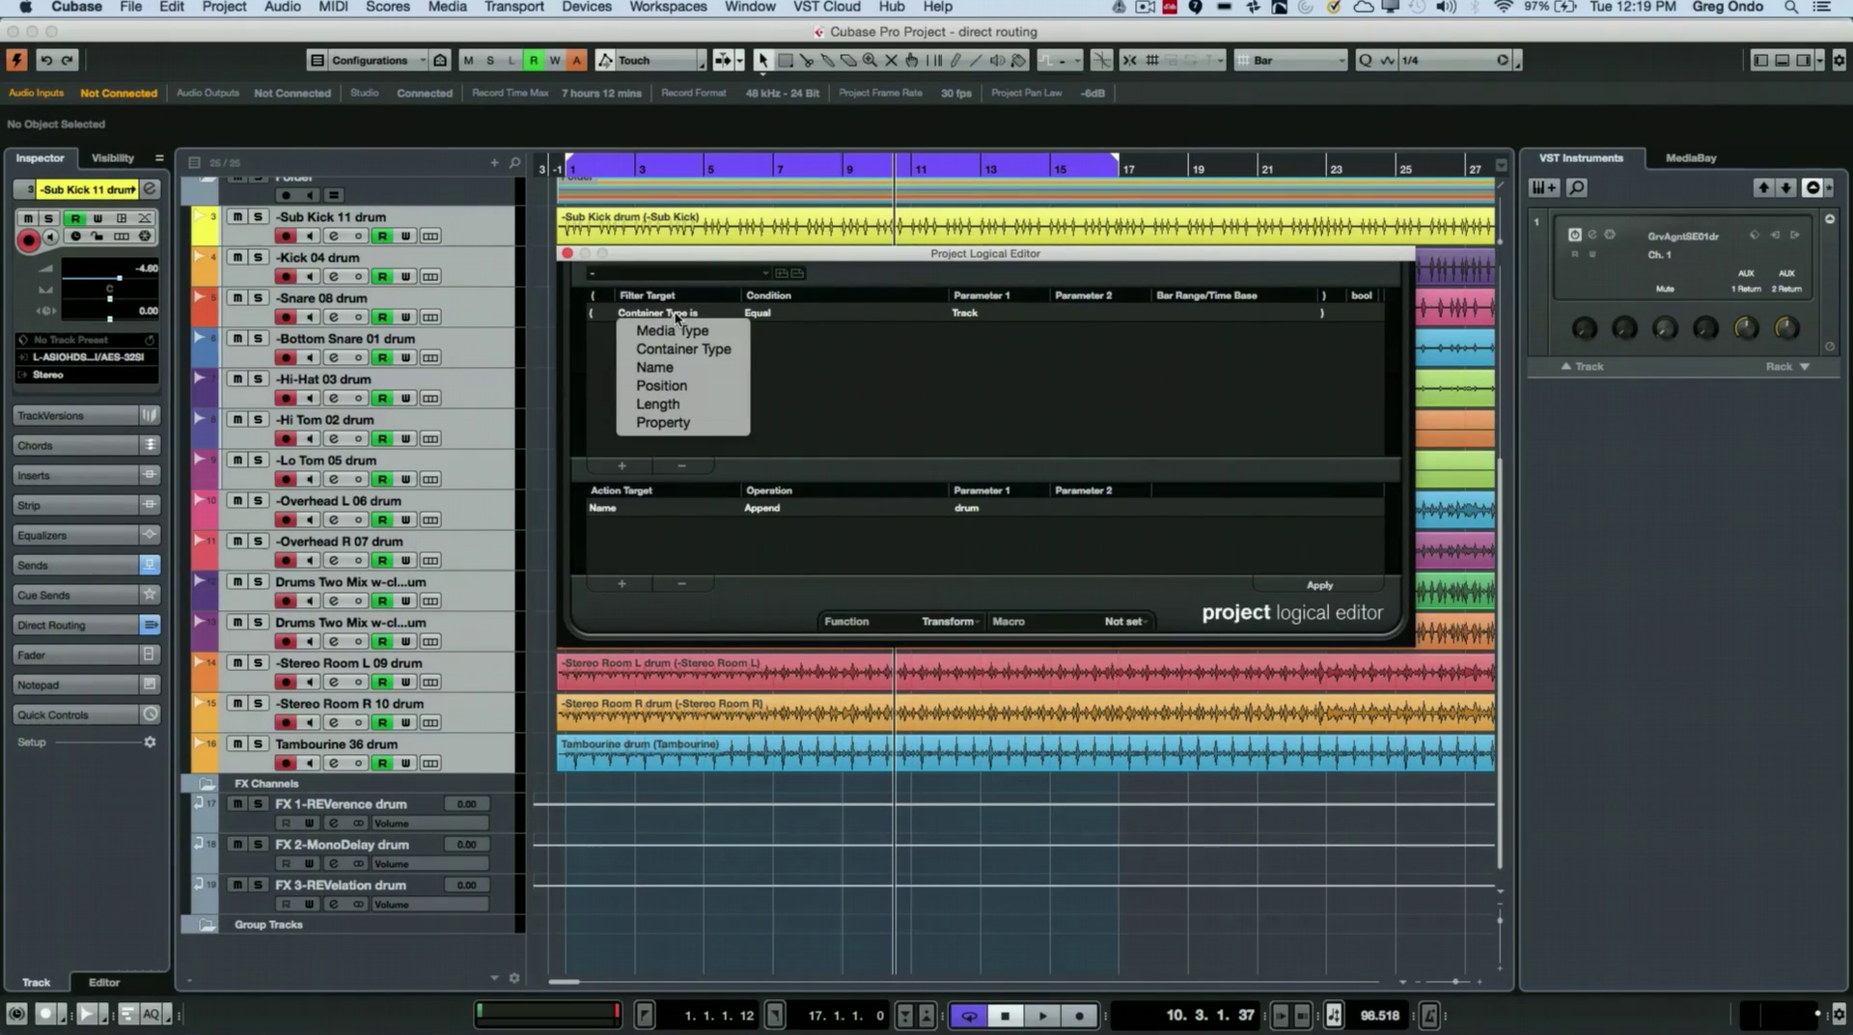
pyautogui.click(682, 373)
pyautogui.click(770, 314)
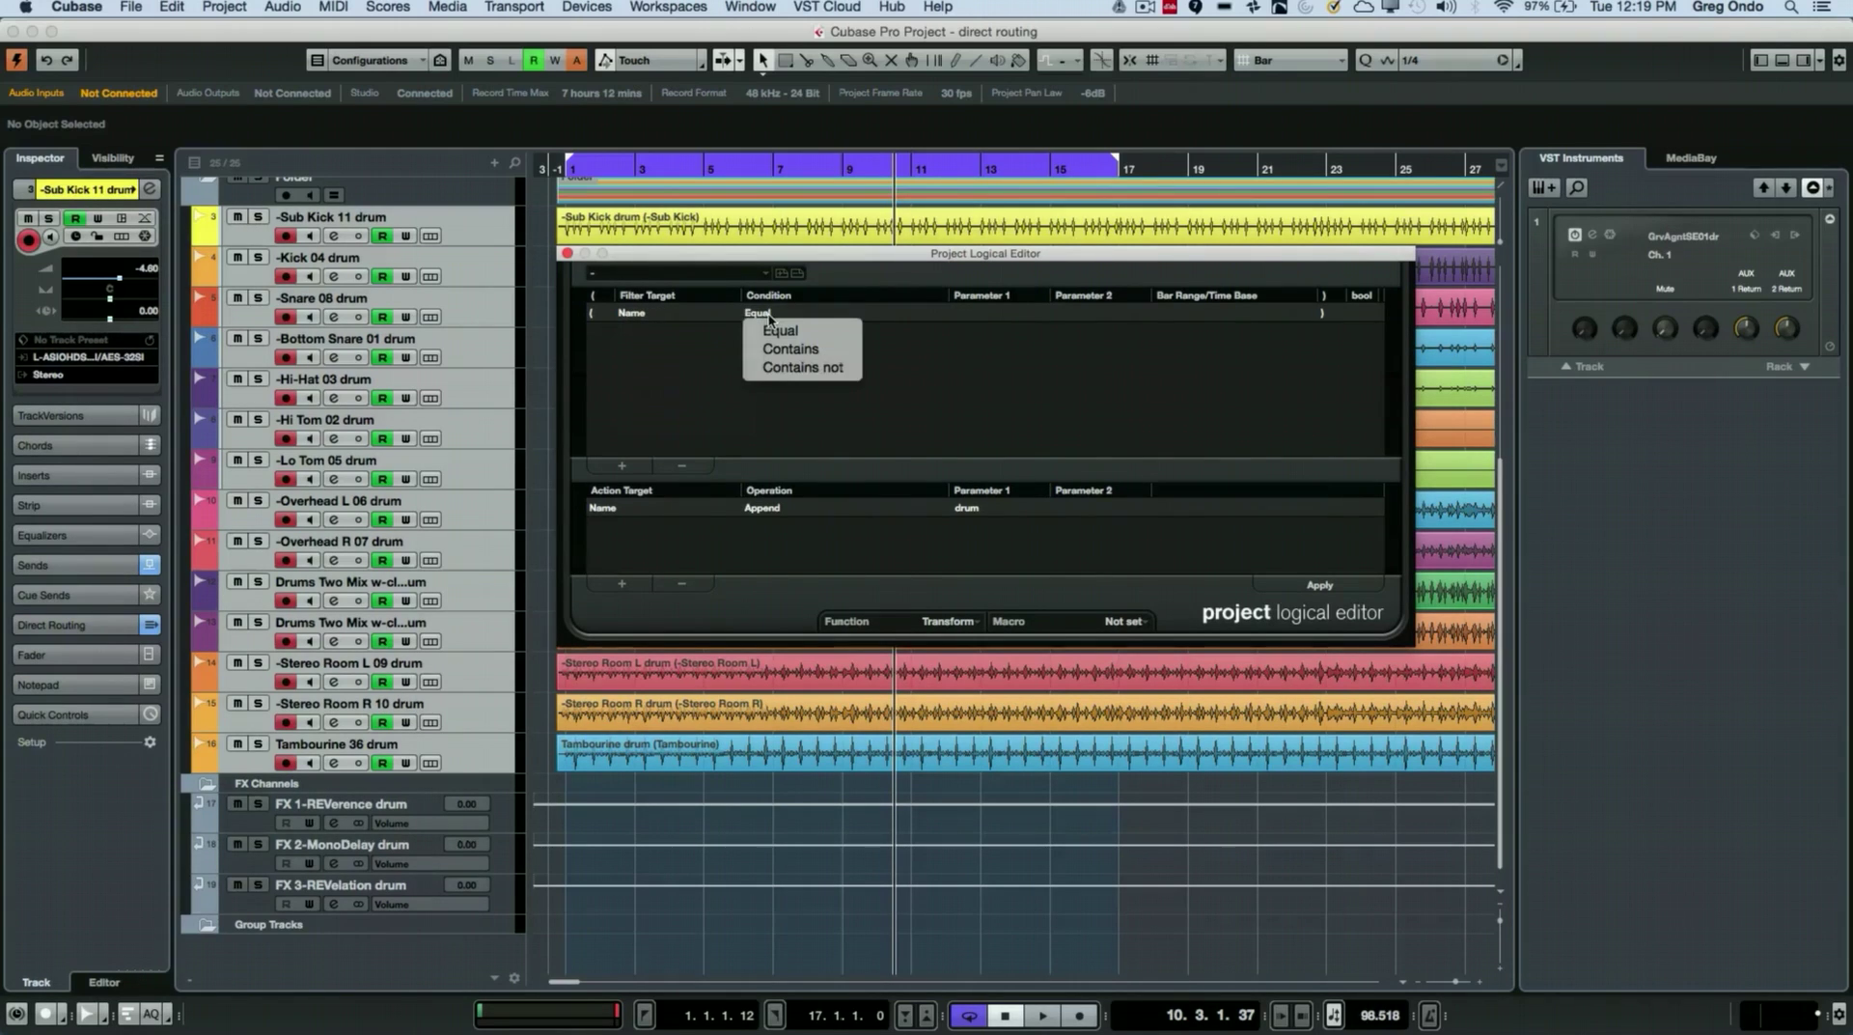
pyautogui.click(774, 349)
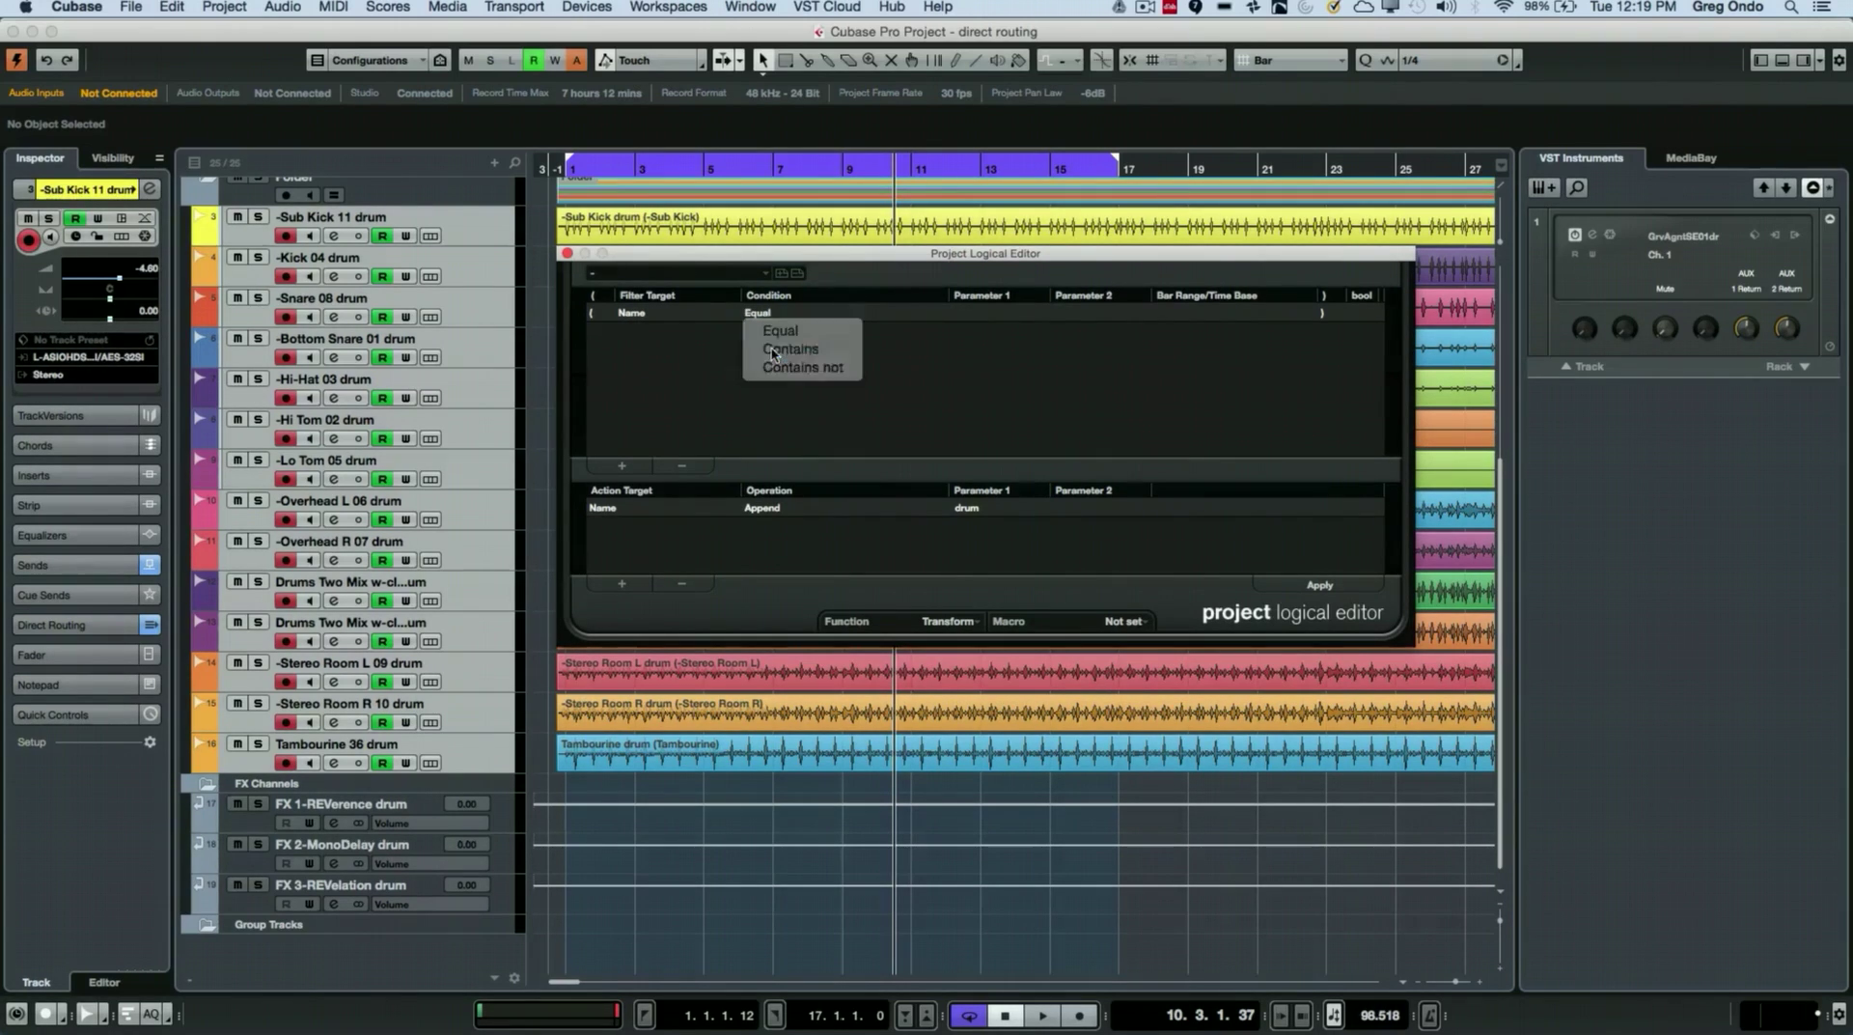
pyautogui.click(977, 315)
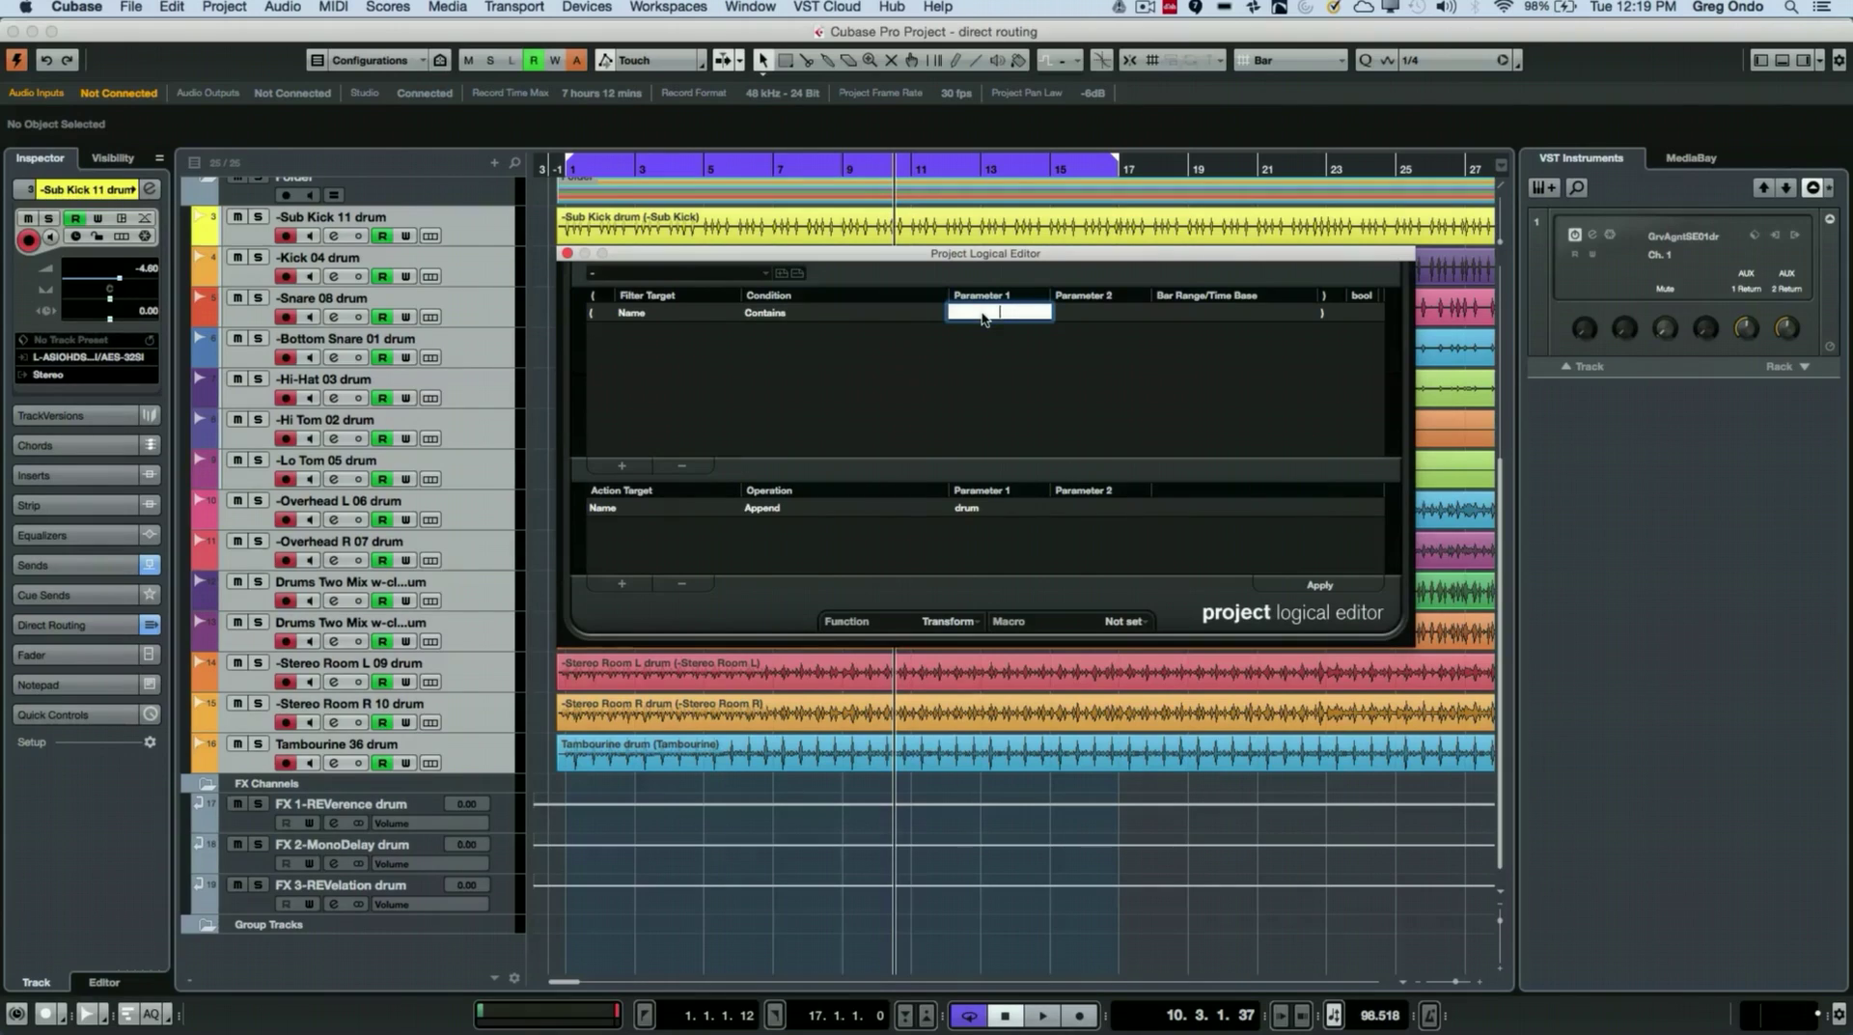
pyautogui.write('drum')
pyautogui.press('Return')
# Set the action to Set Color with 'Set to fixed value', leaving Color 1 for now
pyautogui.click(623, 507)
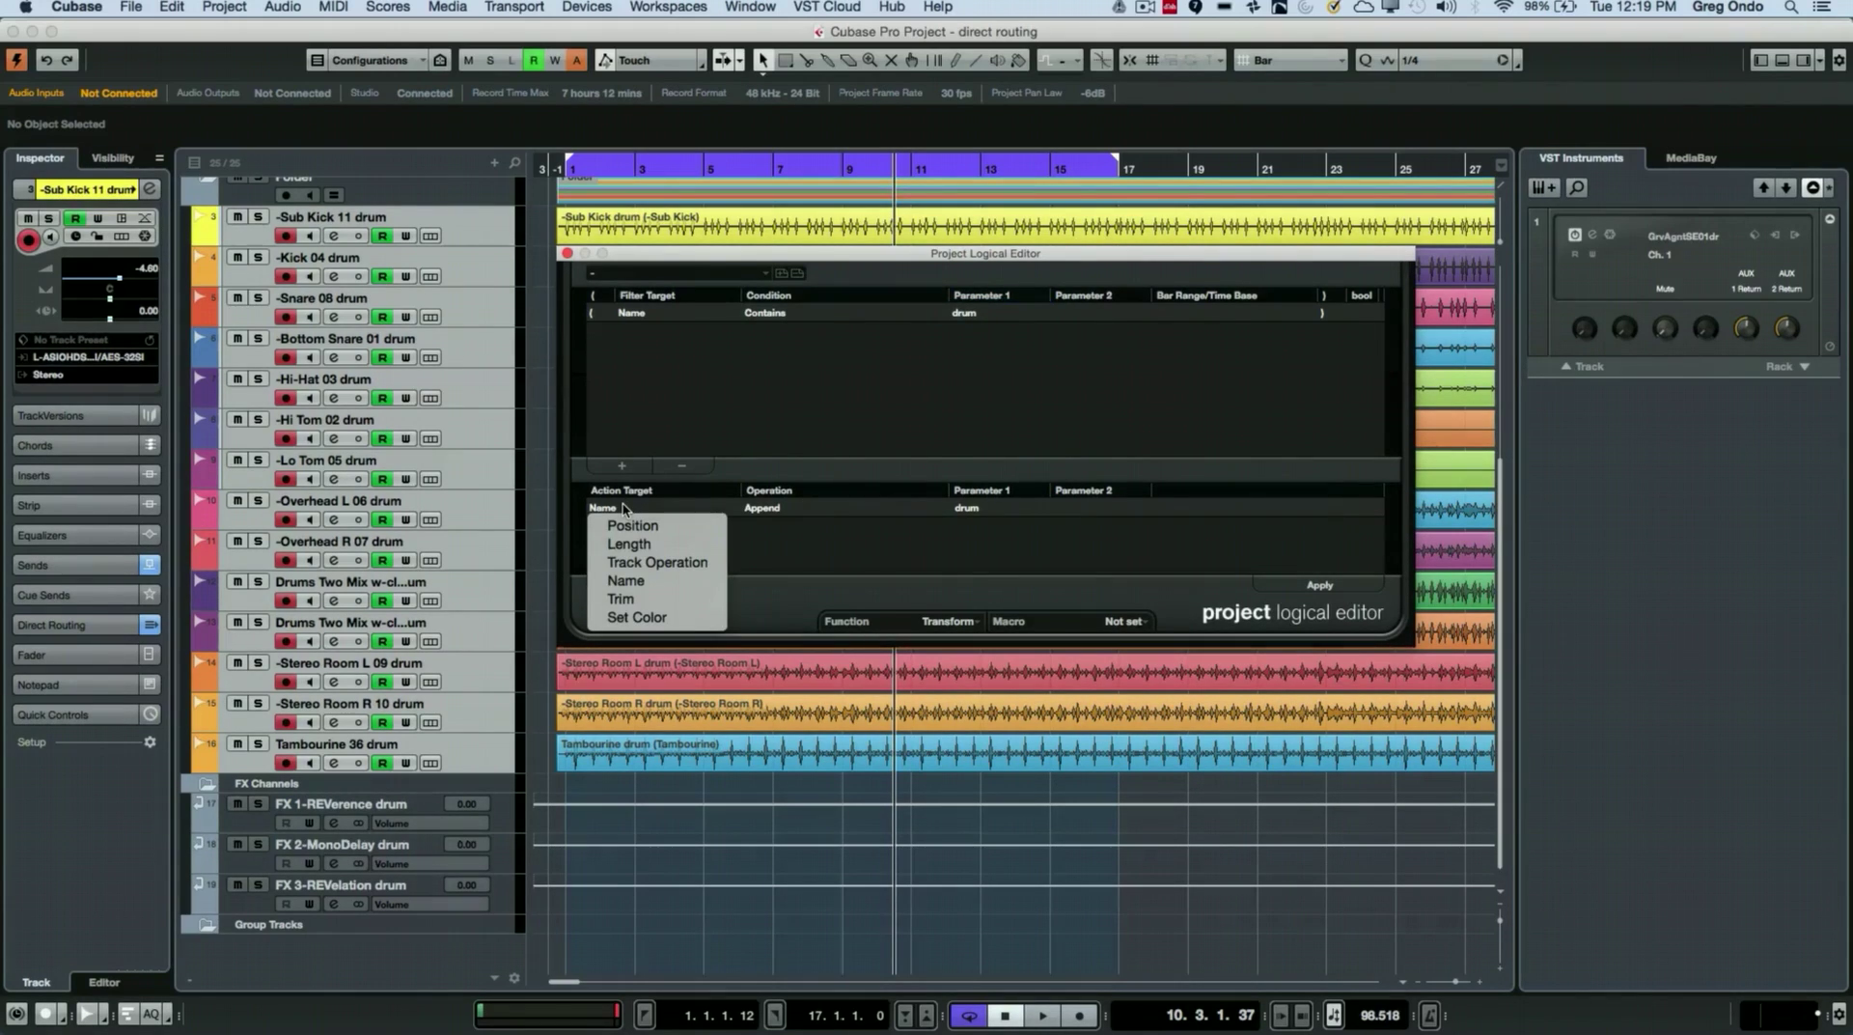
pyautogui.click(664, 624)
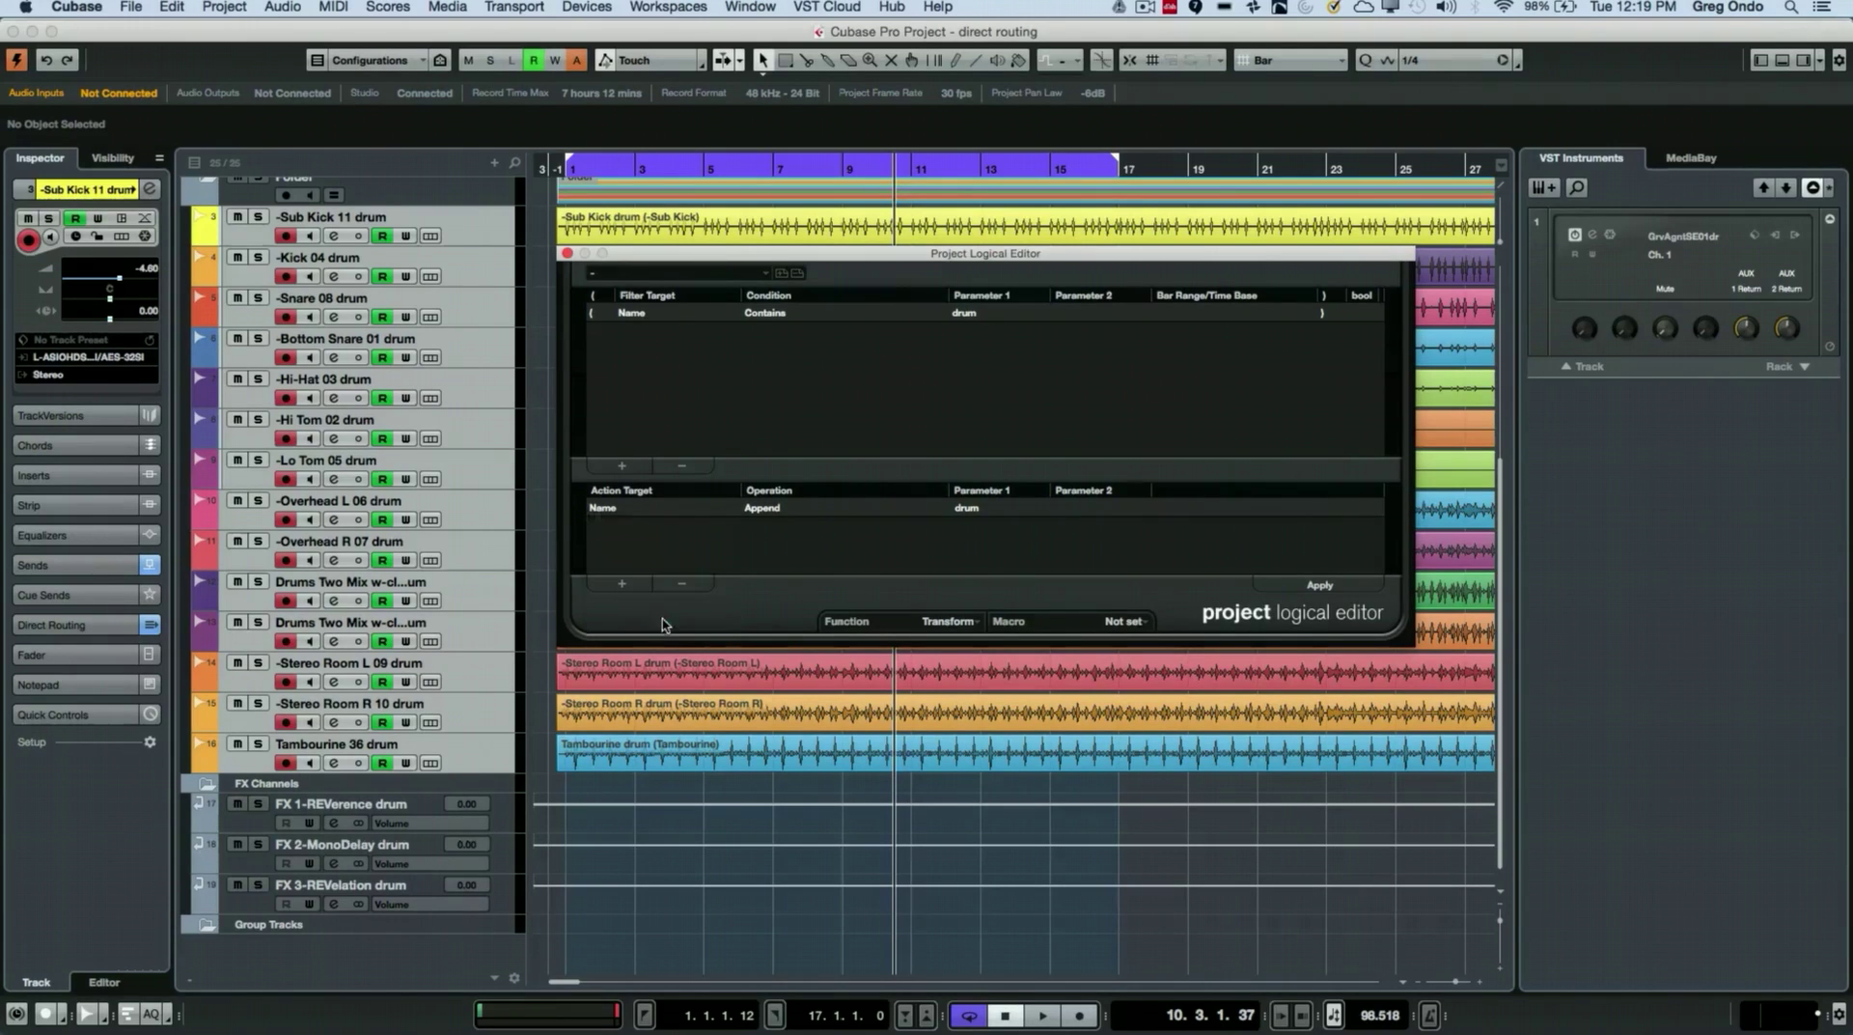
pyautogui.click(792, 506)
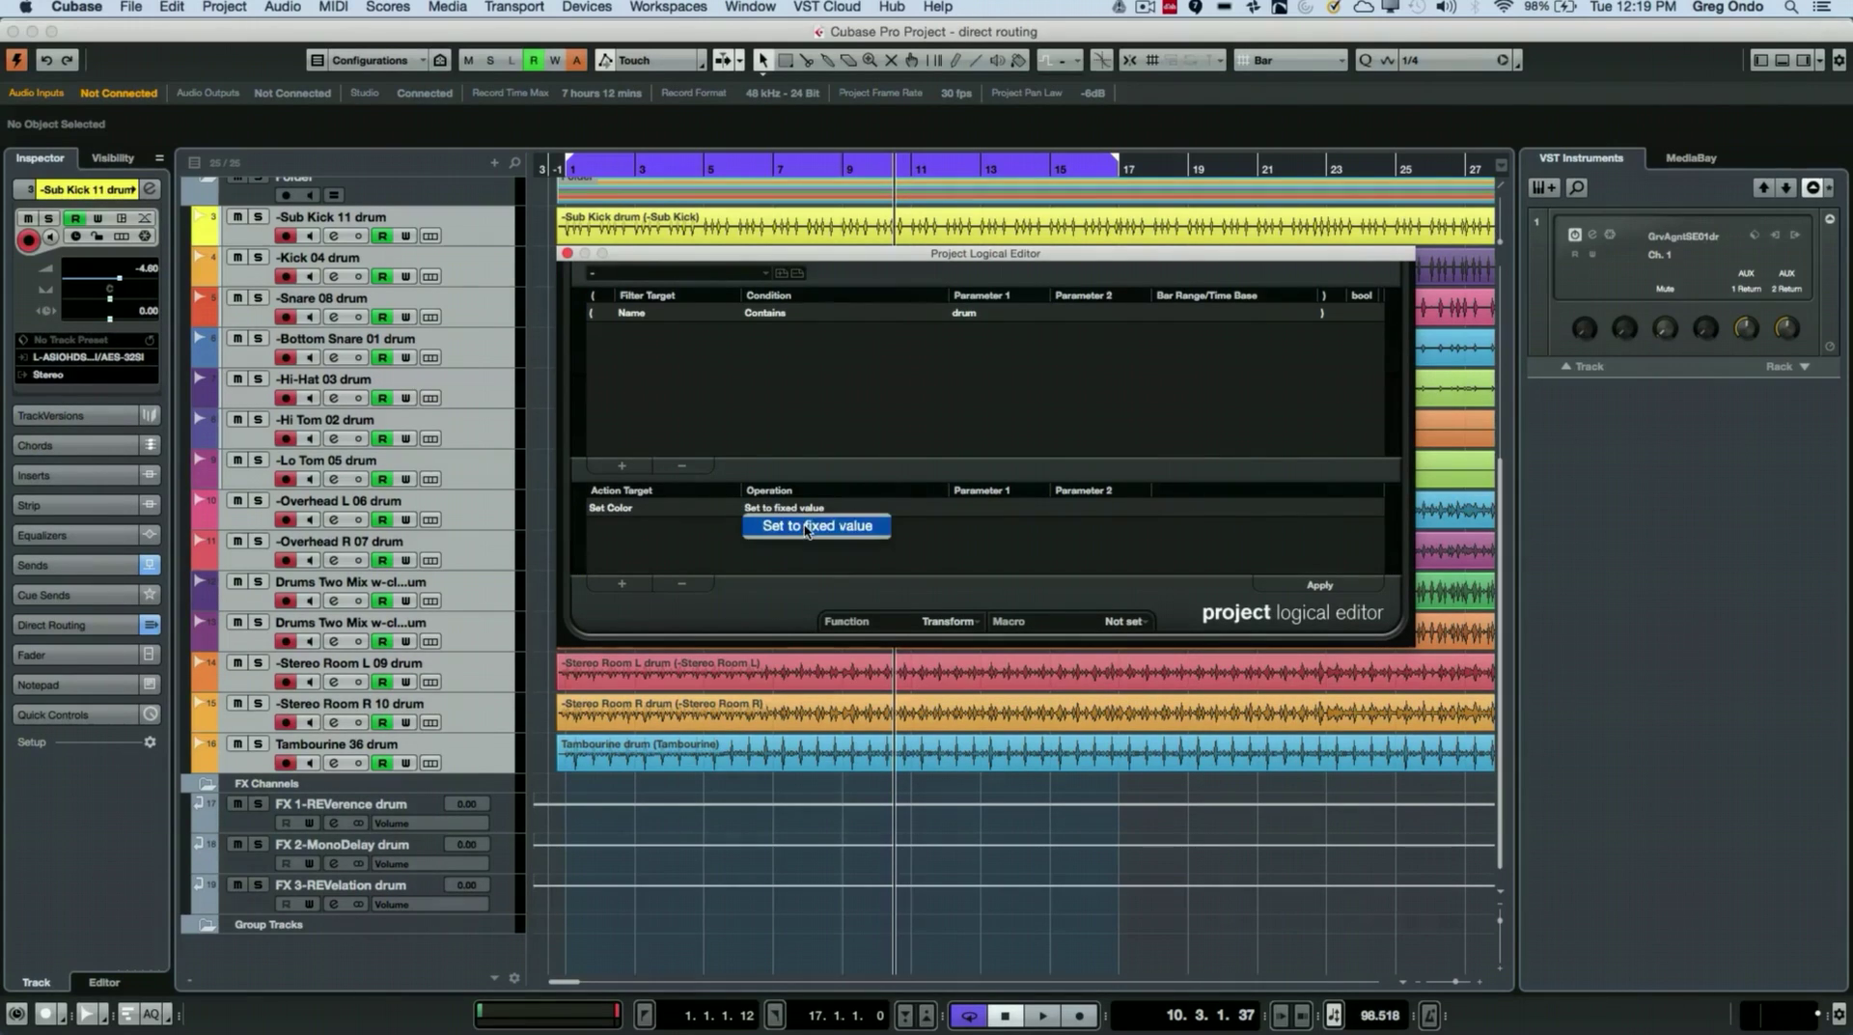
pyautogui.click(807, 529)
pyautogui.click(993, 507)
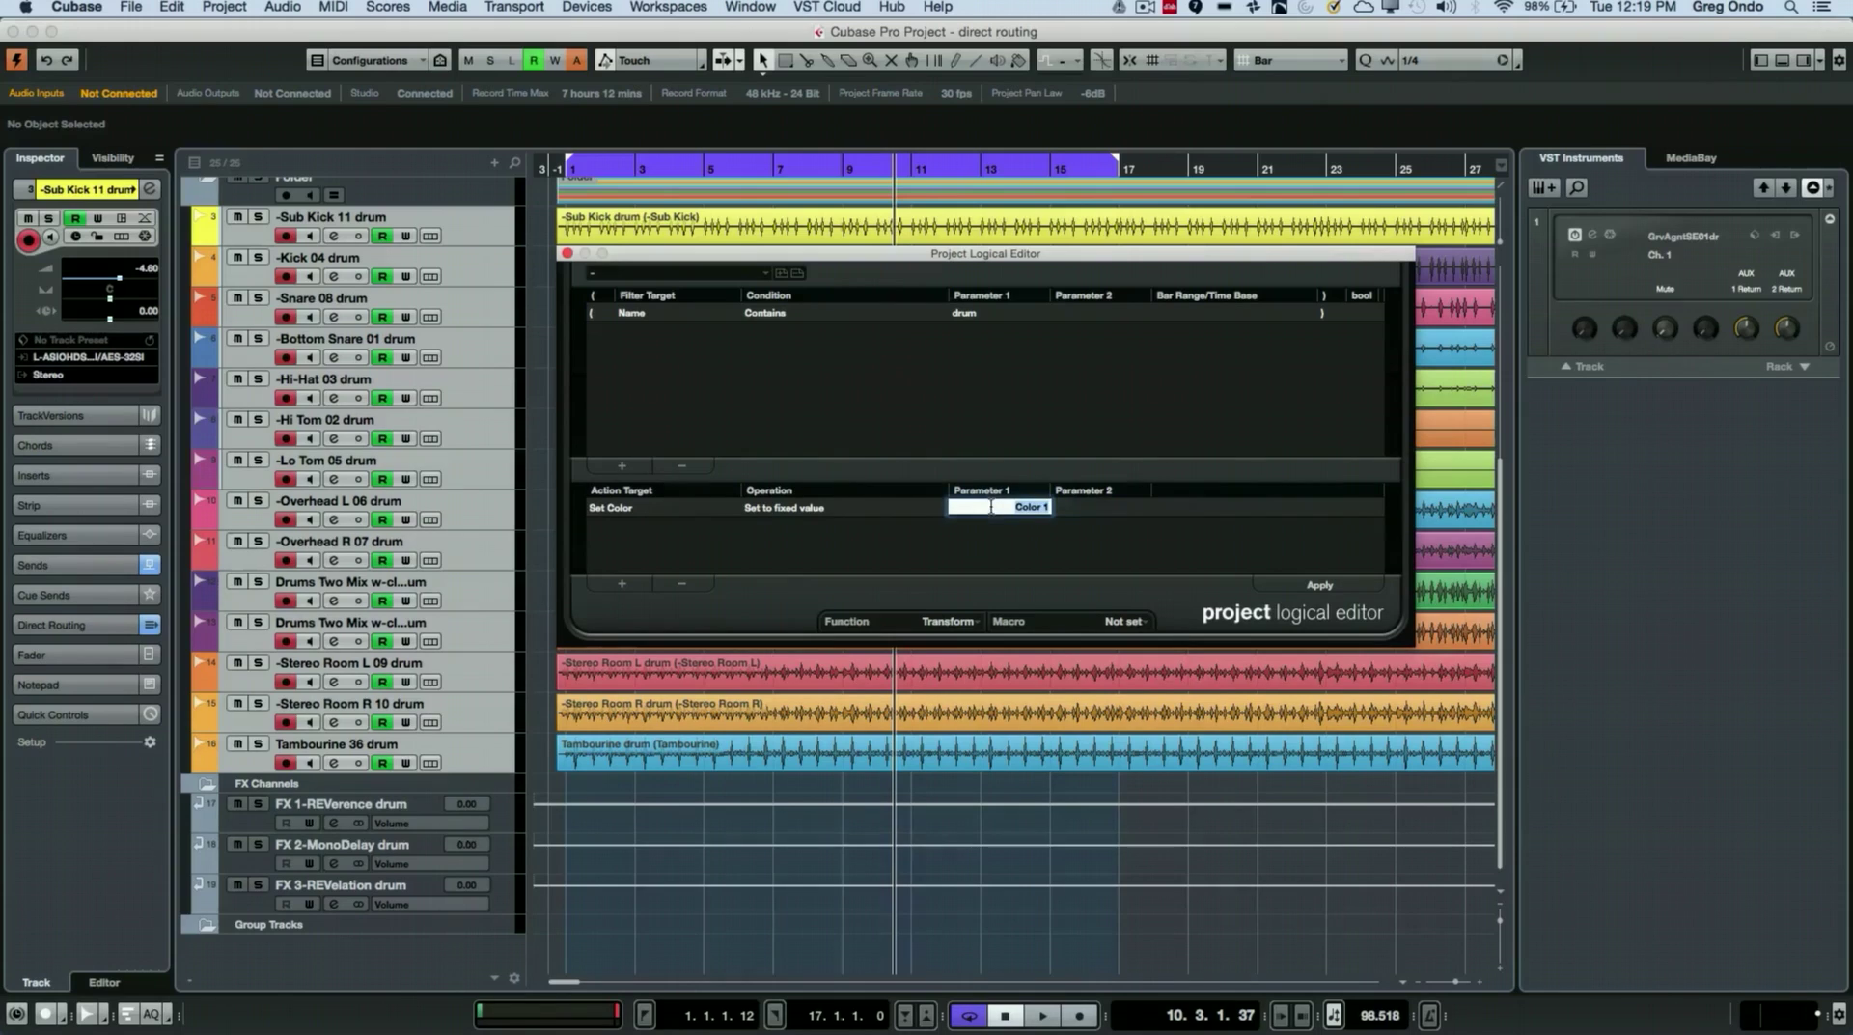
pyautogui.click(1044, 508)
pyautogui.click(984, 538)
pyautogui.click(1018, 66)
pyautogui.click(1018, 65)
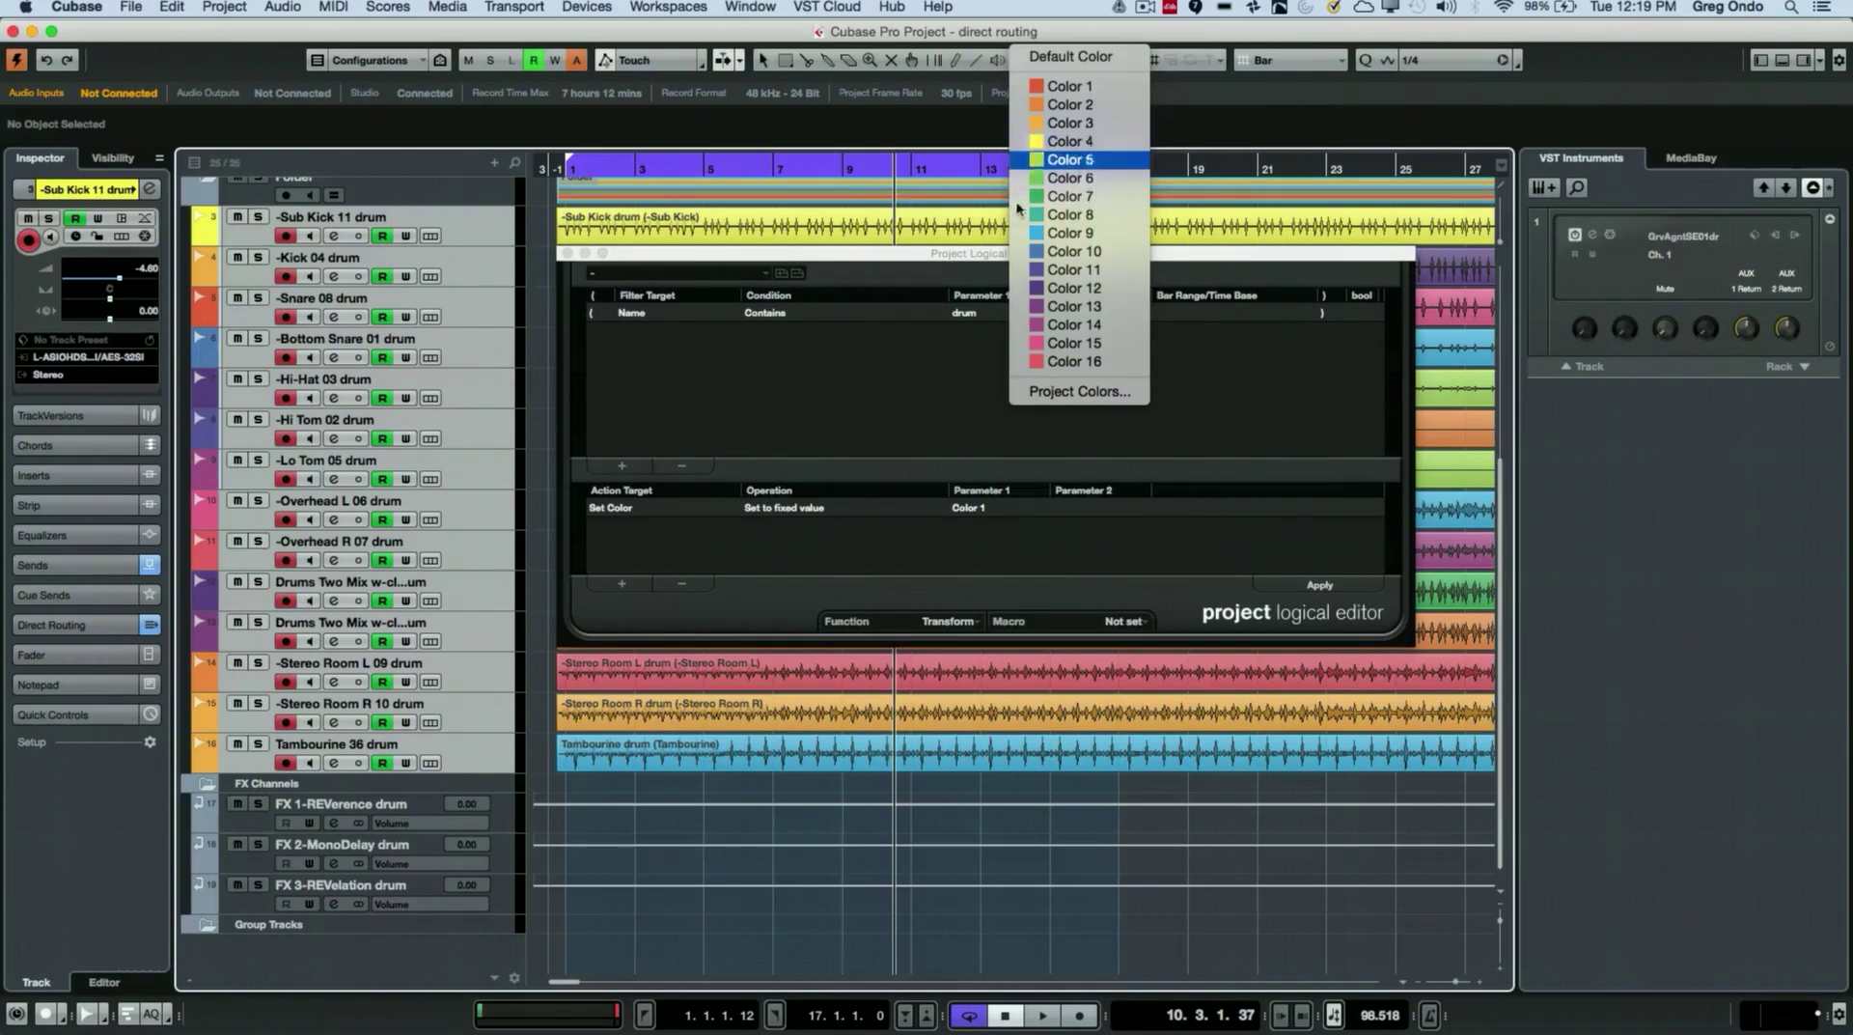
# Change the colour value to Color 4, apply it to the drum tracks, and close the editor
pyautogui.click(832, 402)
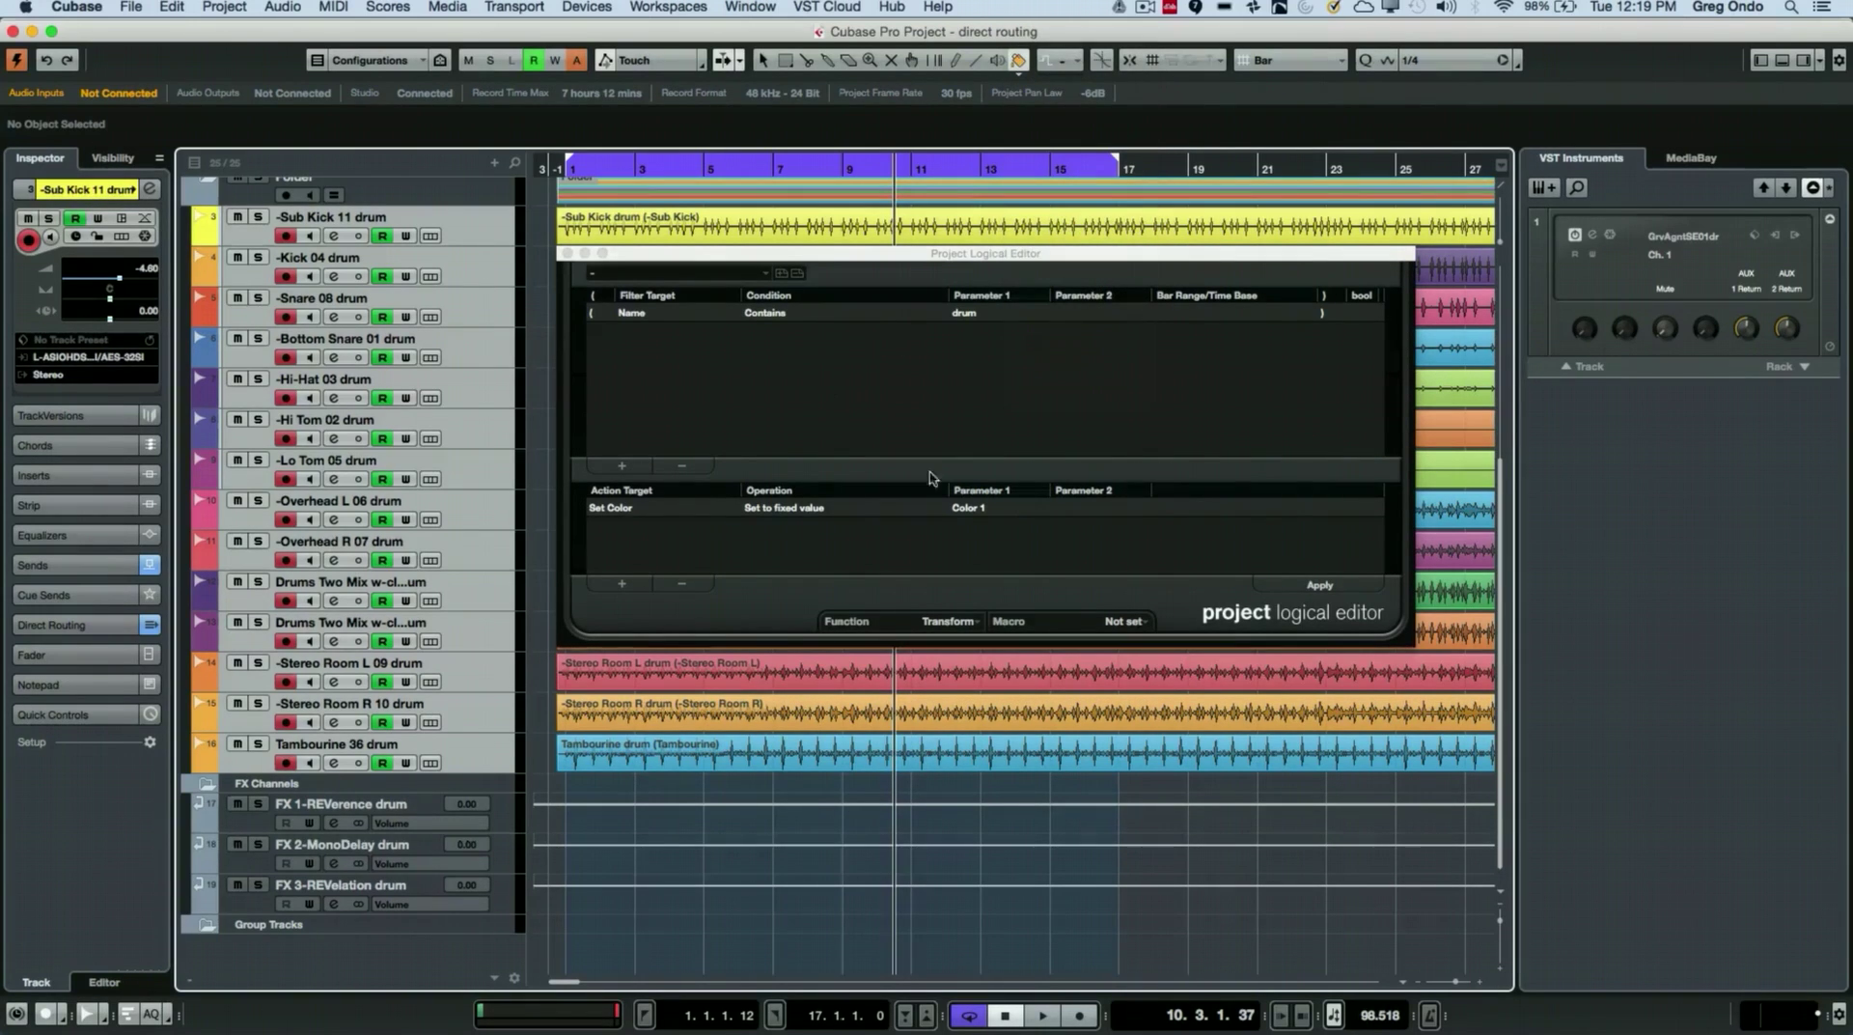
pyautogui.click(998, 512)
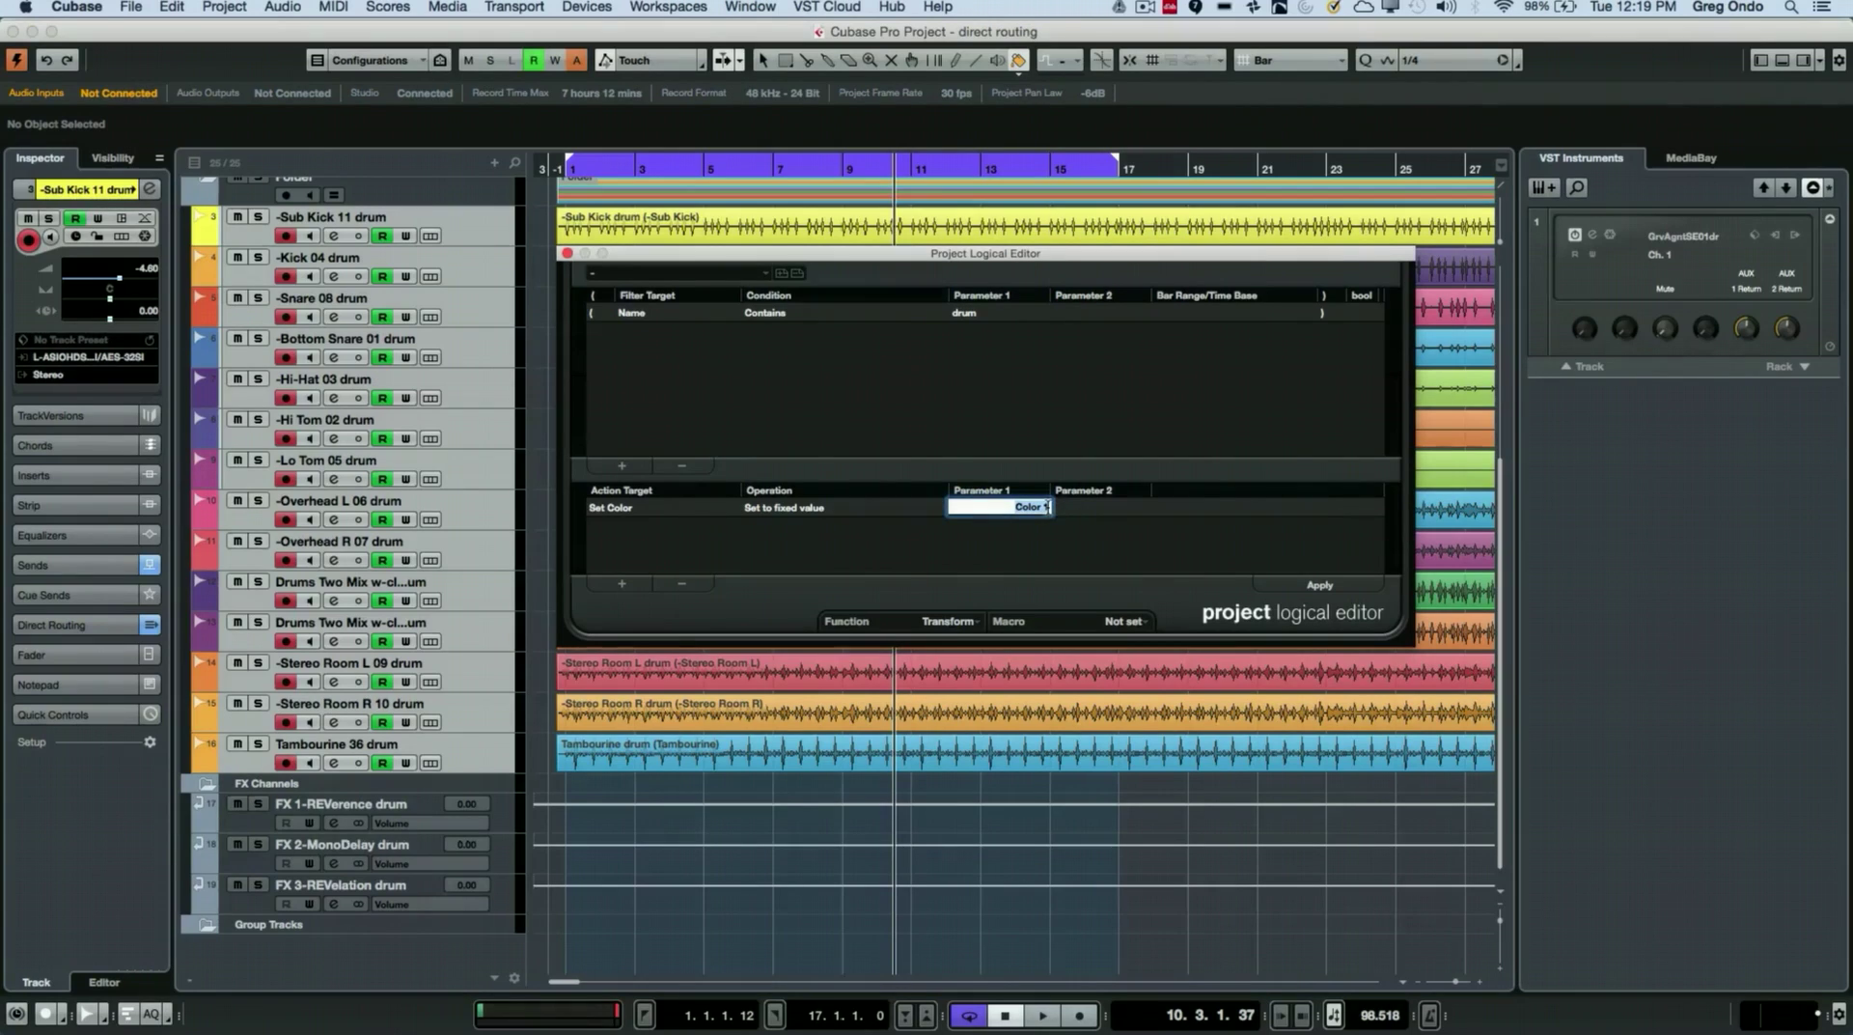
pyautogui.press('BackSpace')
pyautogui.press('BackSpace')
pyautogui.write('4')
pyautogui.press('Return')
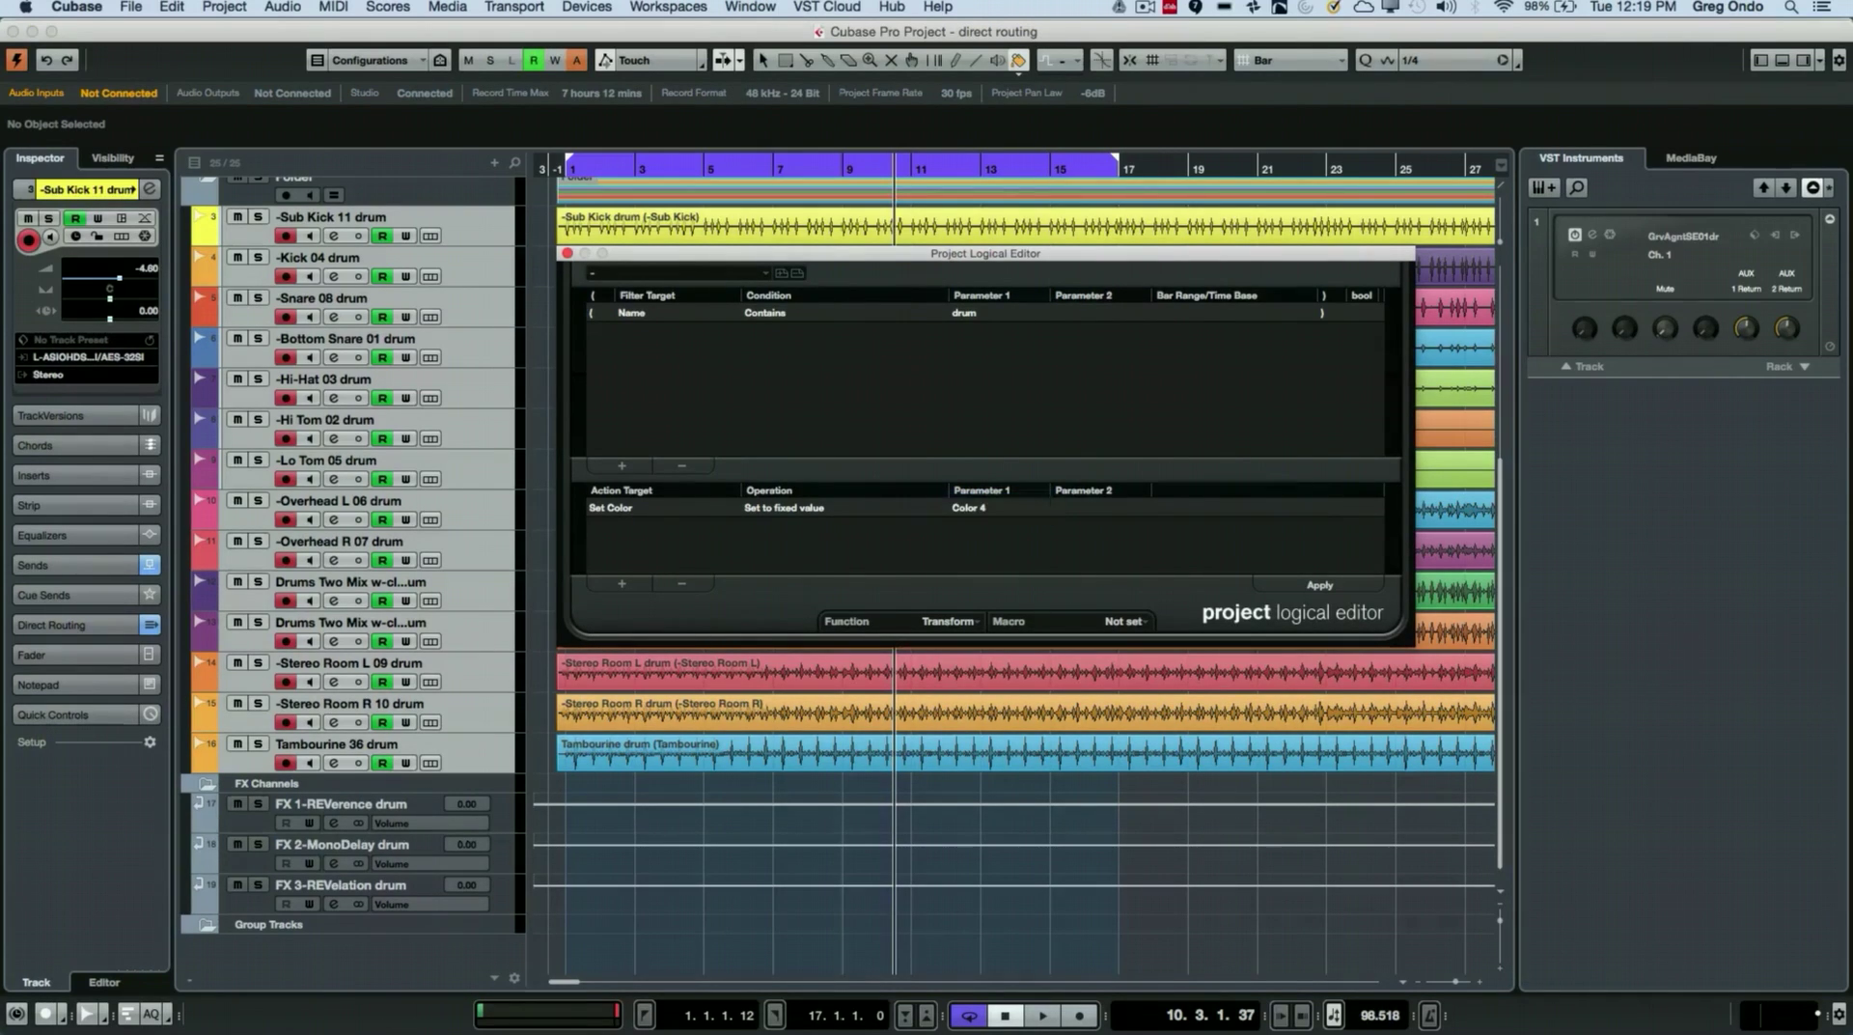
pyautogui.click(1319, 584)
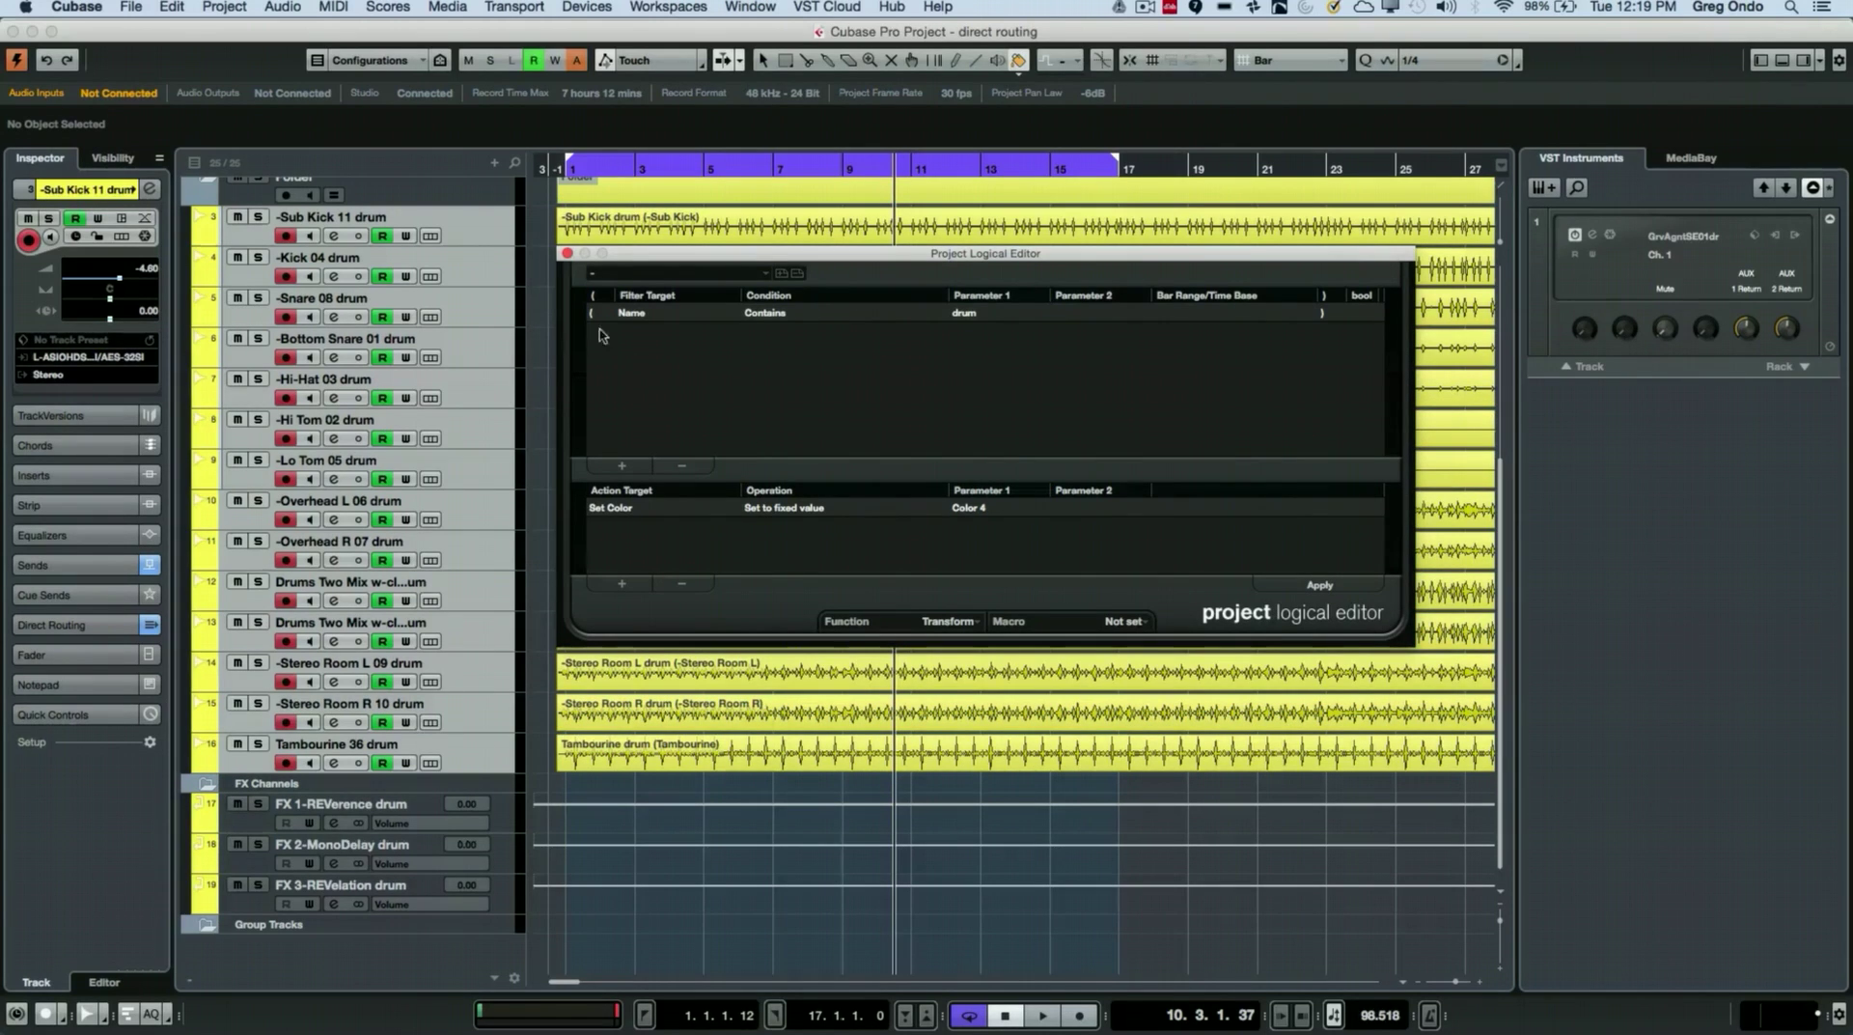
pyautogui.click(566, 254)
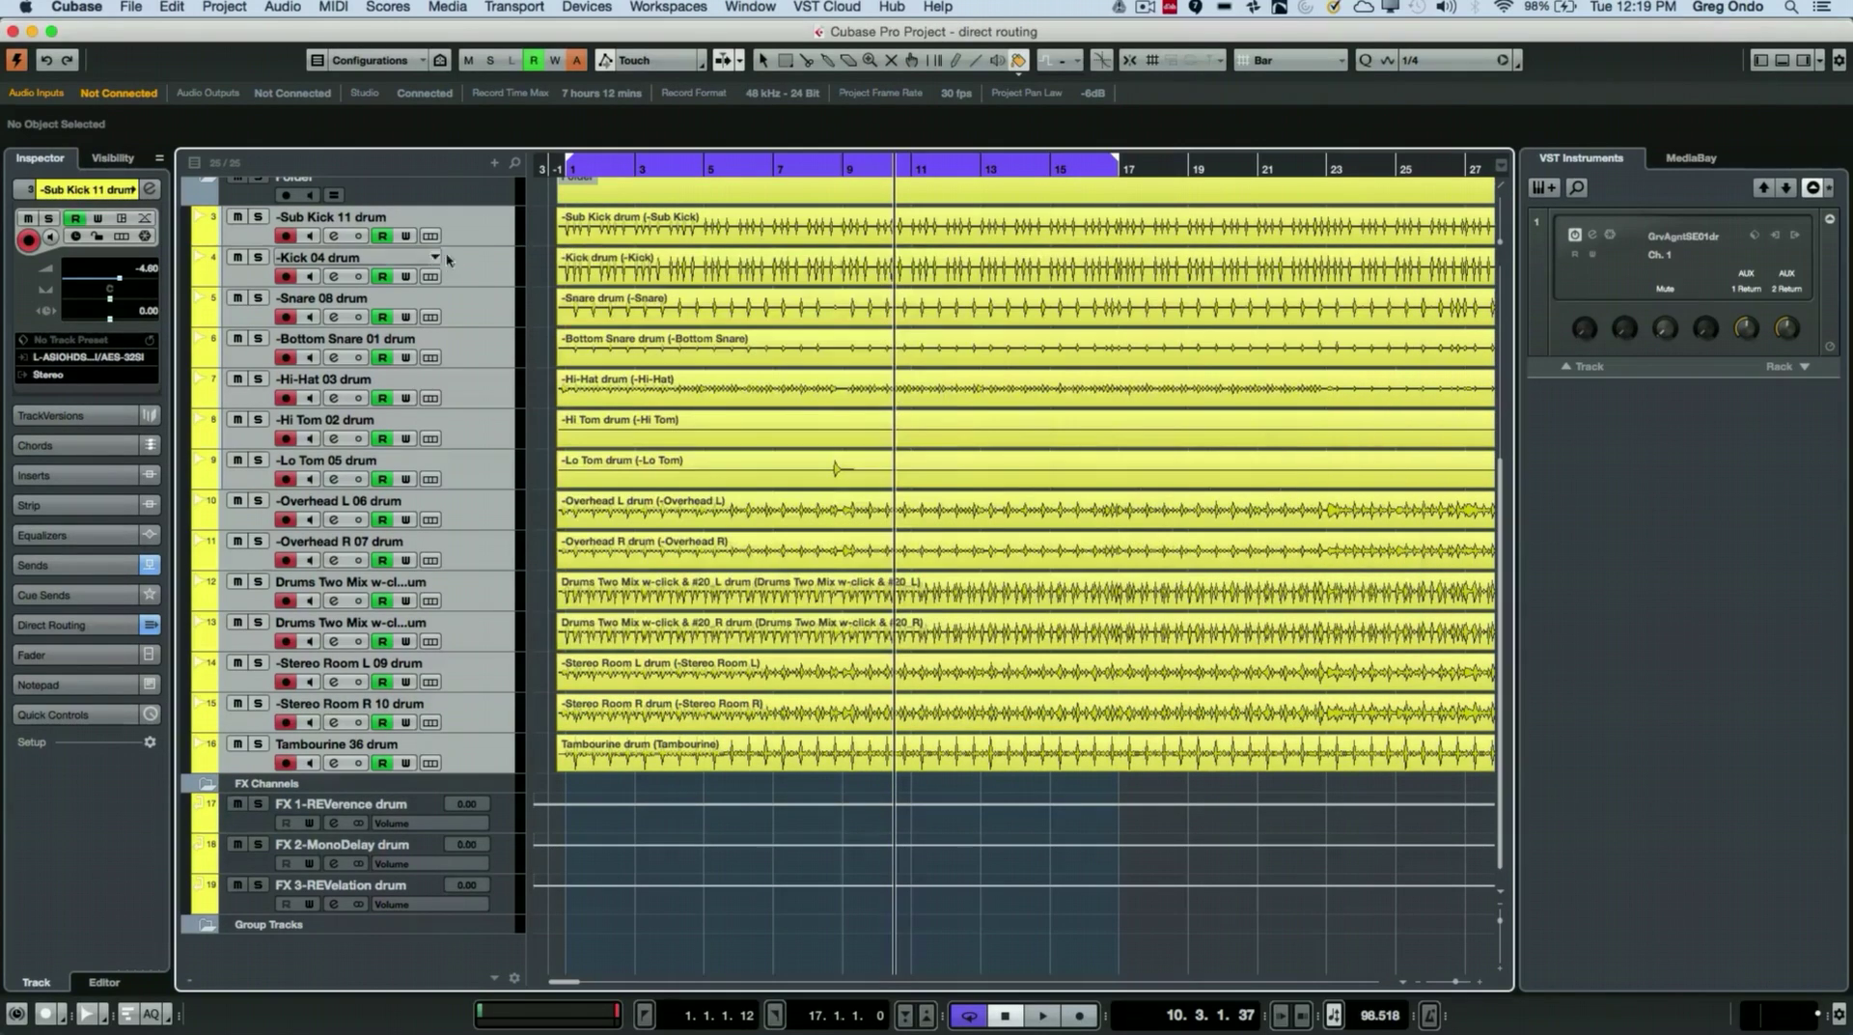